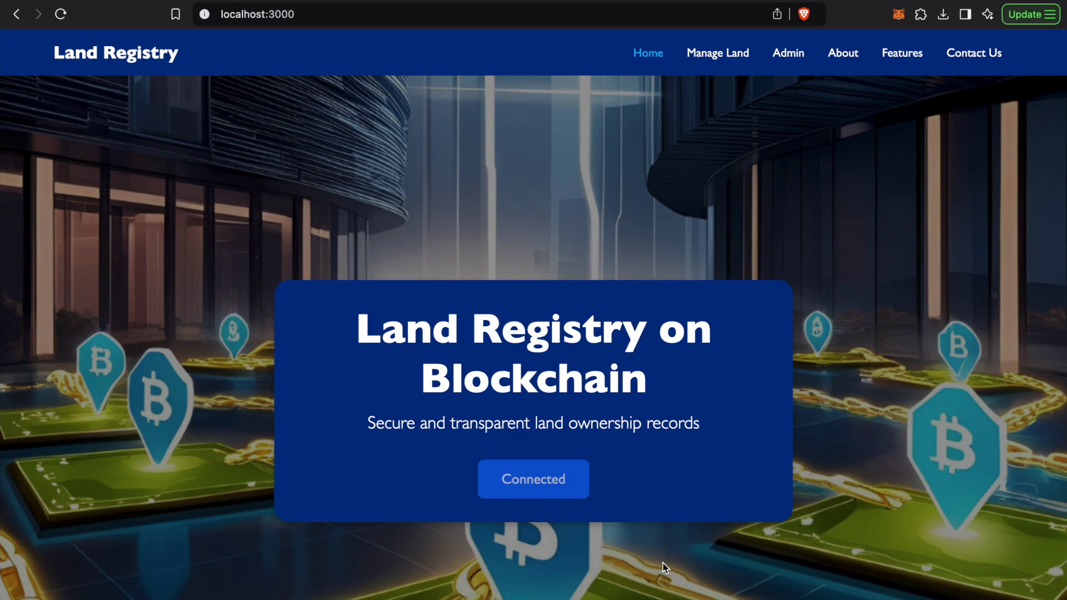
Check the admin panel, which refuses this non-administrator account
scroll(568, 373, down, 10)
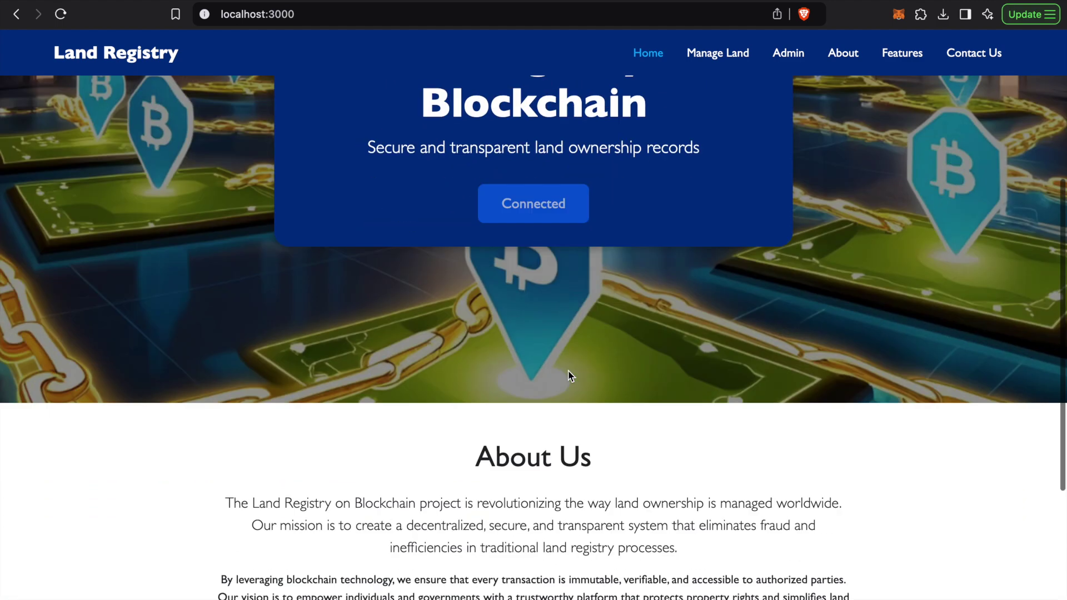
scroll(568, 374, up, 10)
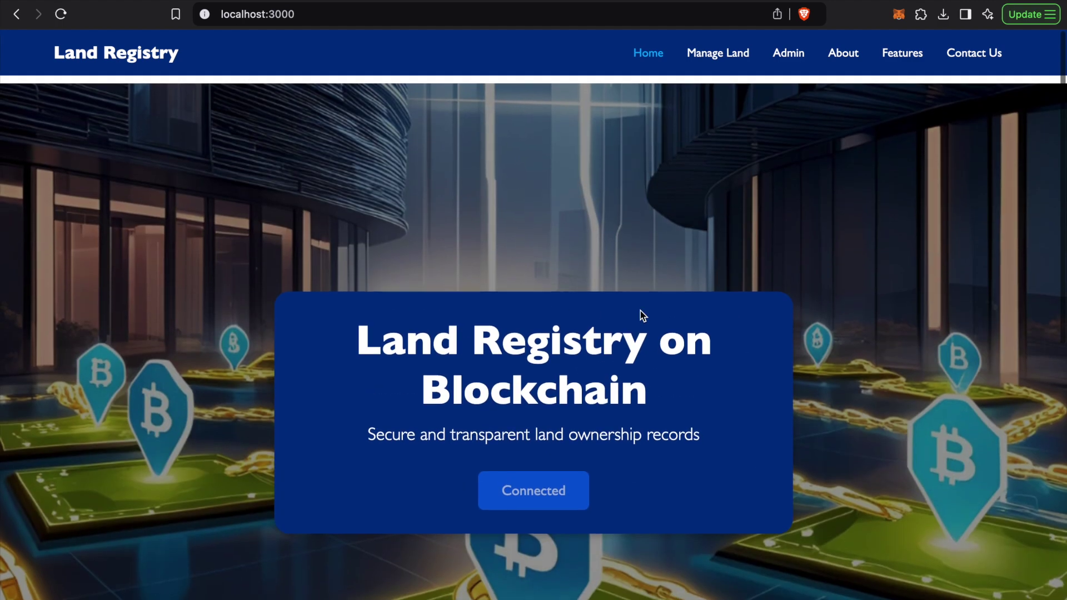
scroll(642, 315, down, 10)
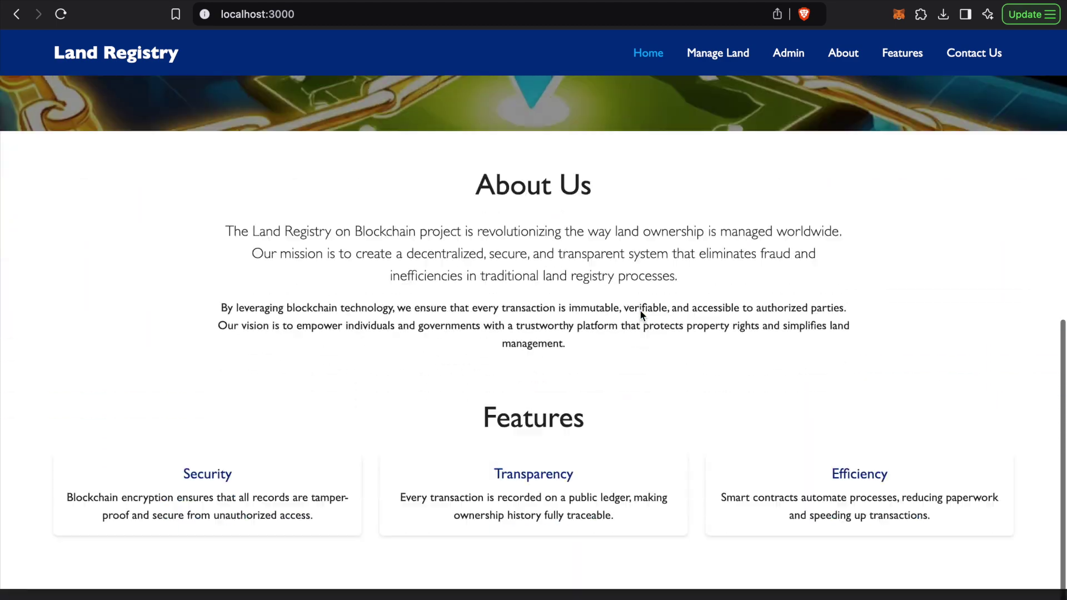
scroll(639, 310, up, 10)
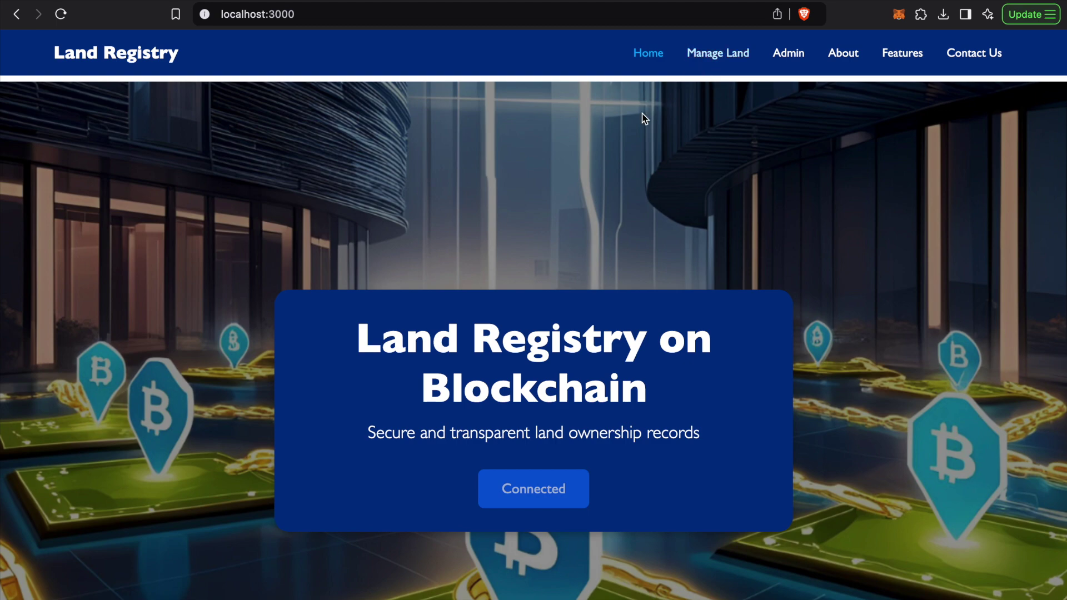
scroll(628, 91, down, 5)
scroll(725, 75, up, 5)
click(777, 53)
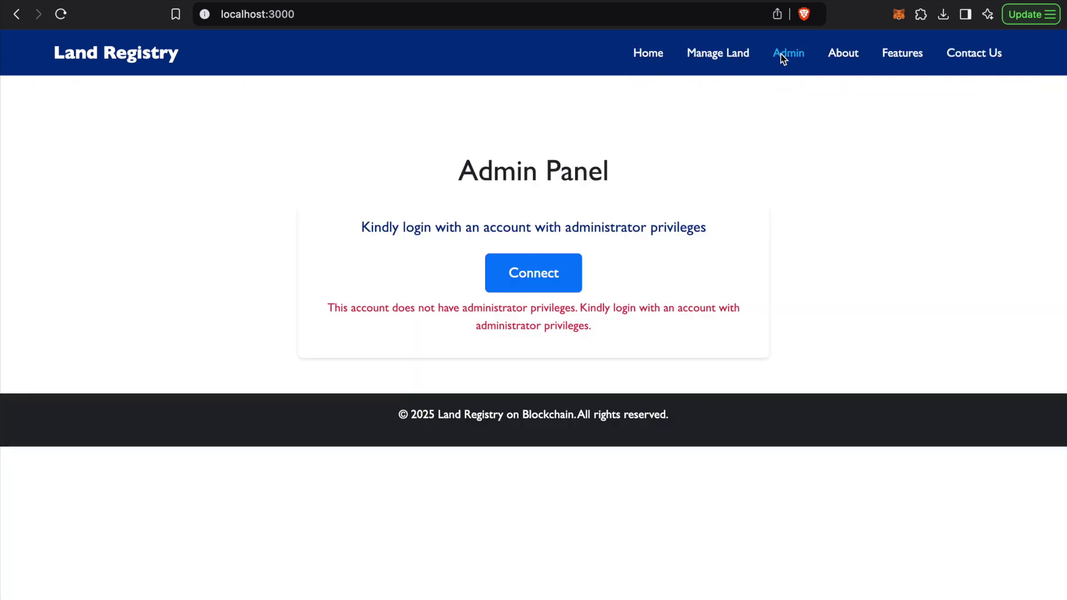
Go to the Manage Land page, then return to the home page
click(713, 56)
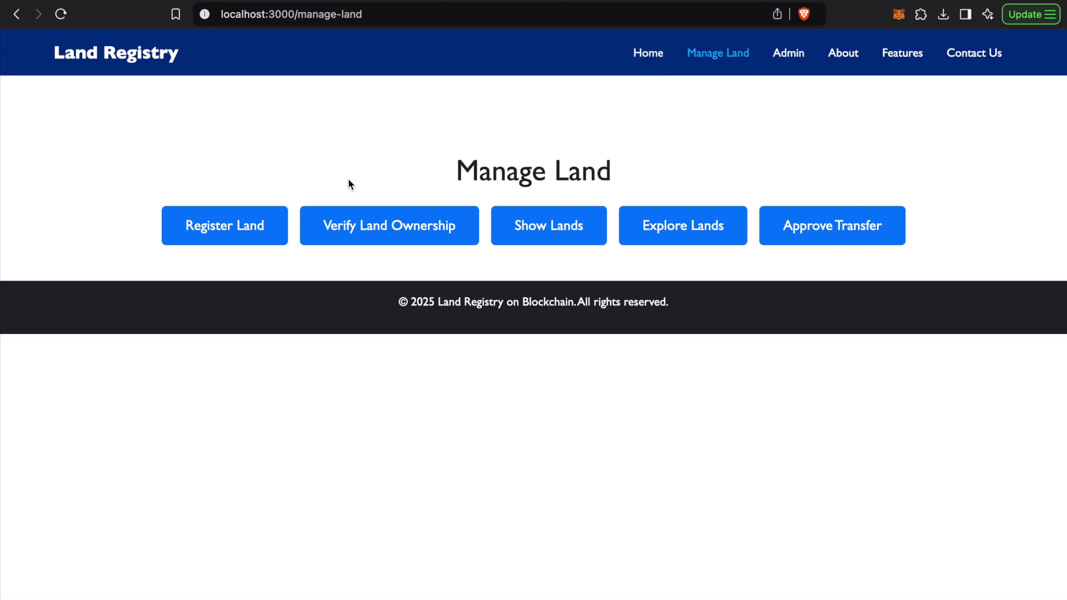
drag(447, 172, 607, 173)
click(607, 173)
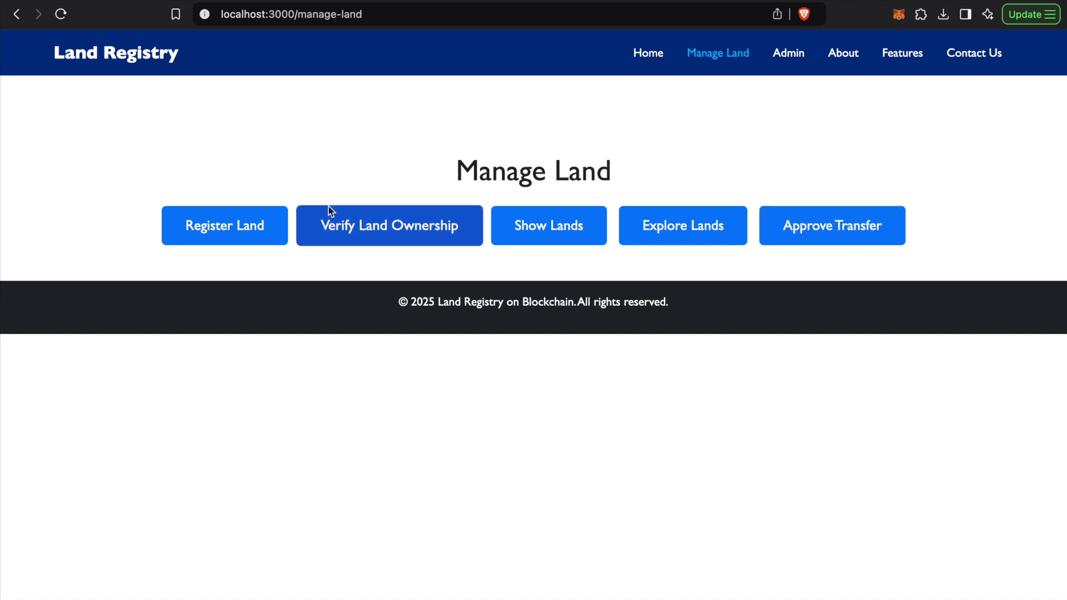
click(638, 54)
click(715, 58)
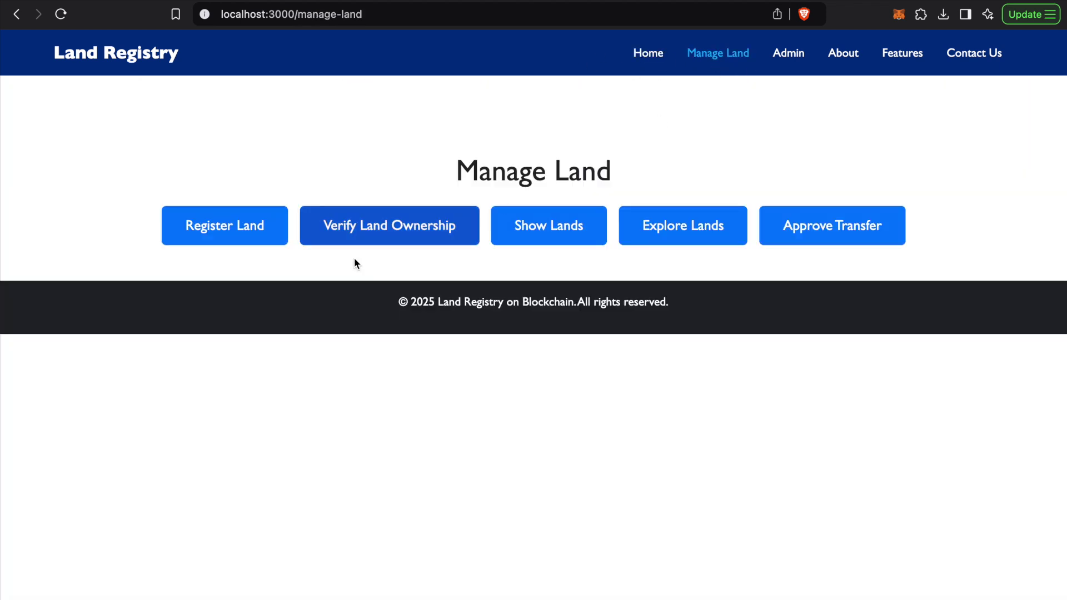
click(898, 15)
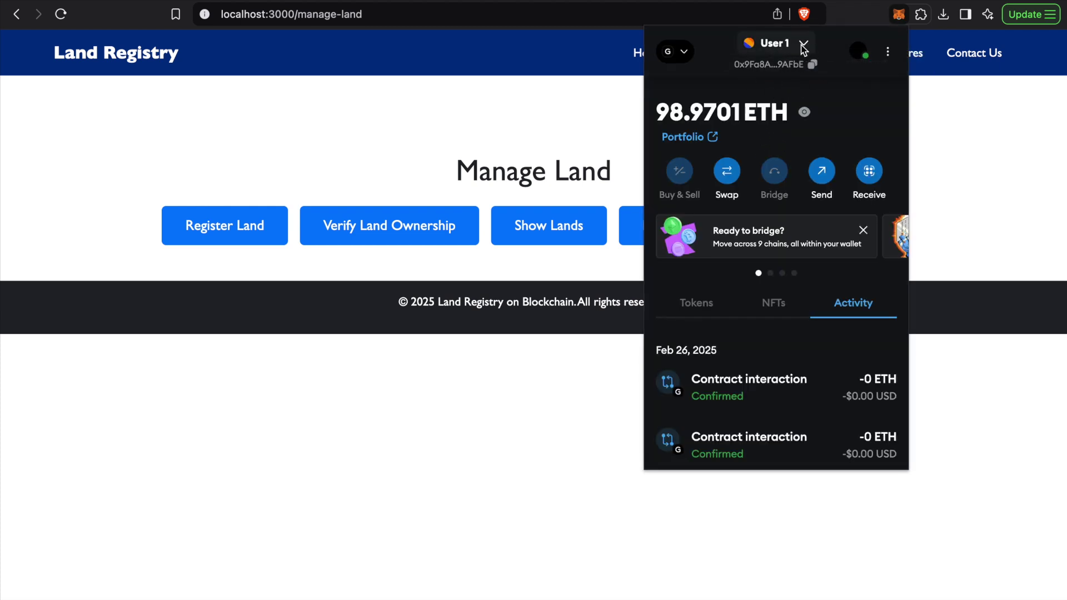
click(774, 48)
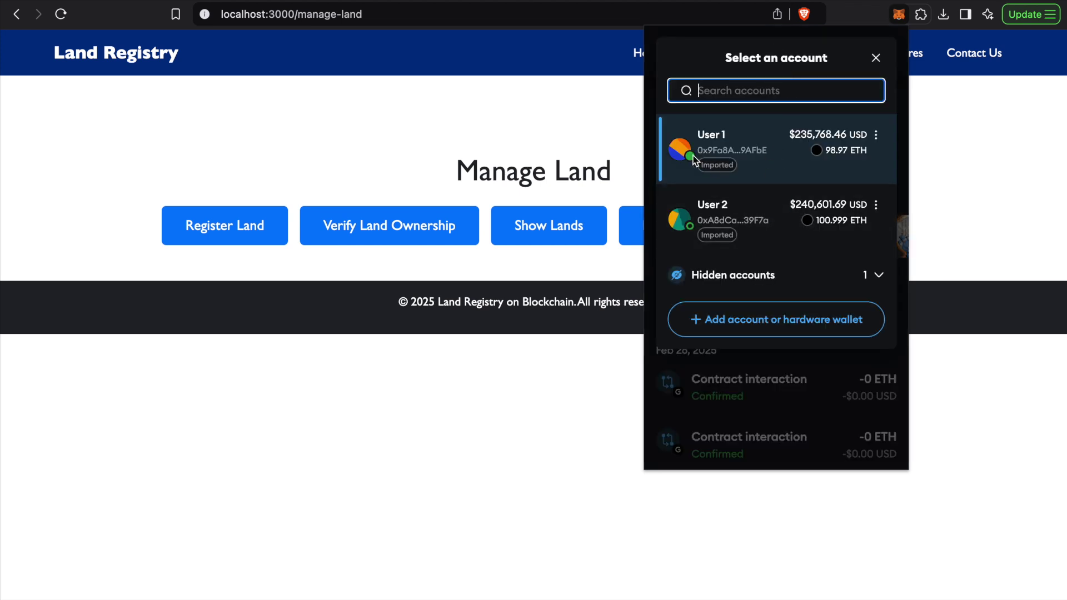
click(621, 126)
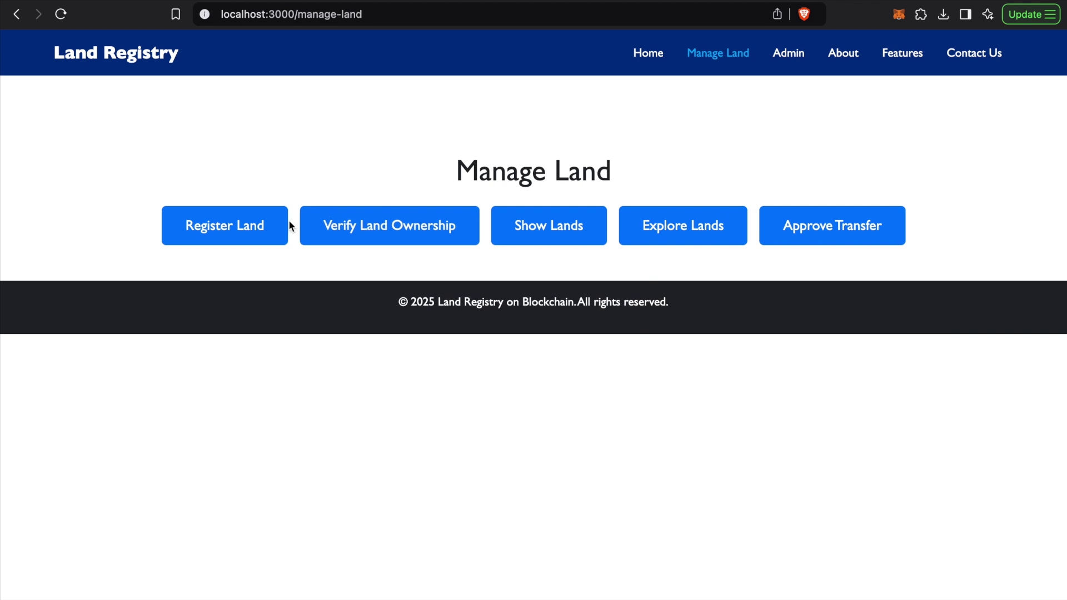
click(218, 236)
click(436, 305)
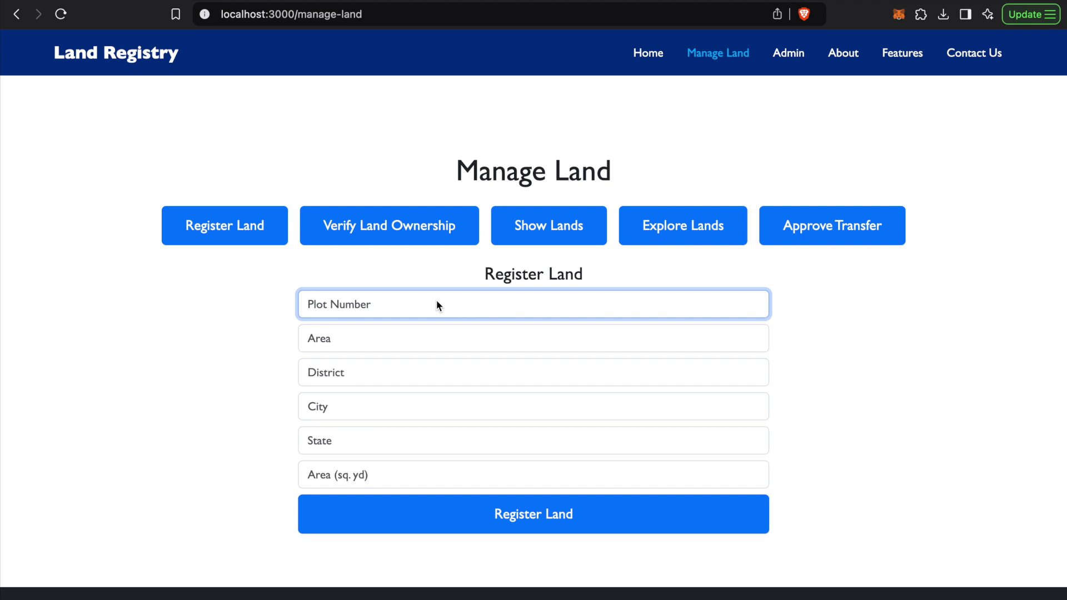
click(420, 341)
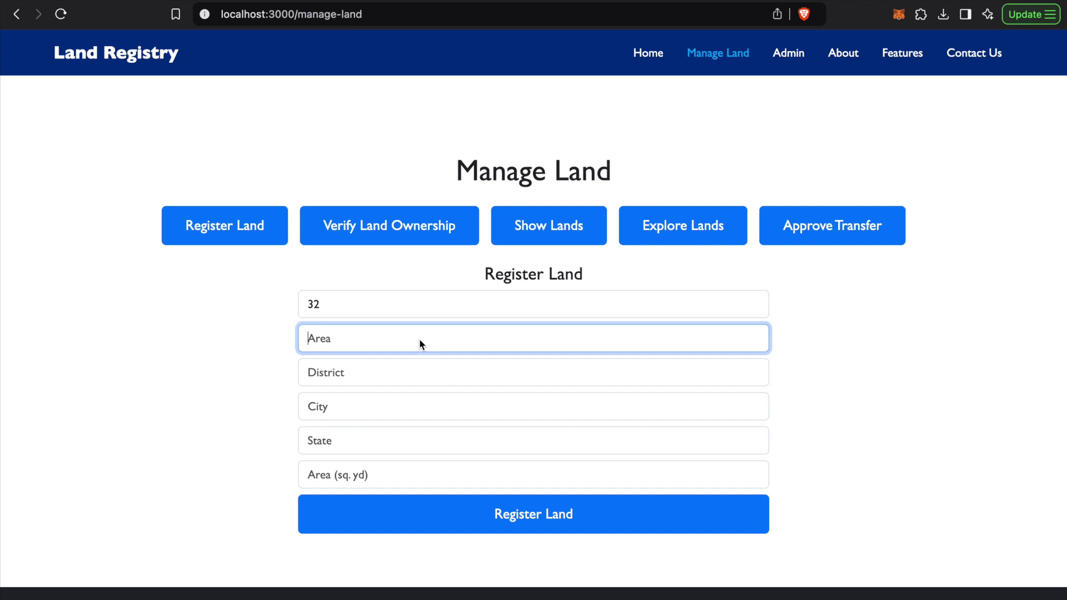
click(415, 370)
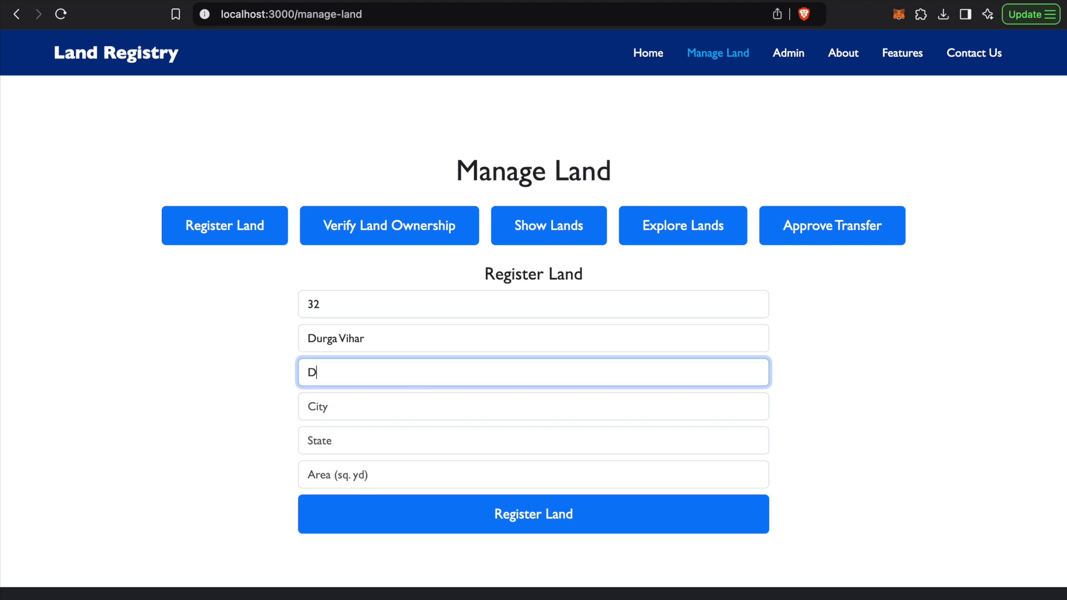
Fill in city Jaipur, state Rajasthan and area 200 sq. yd
click(375, 408)
text(Jaipur)
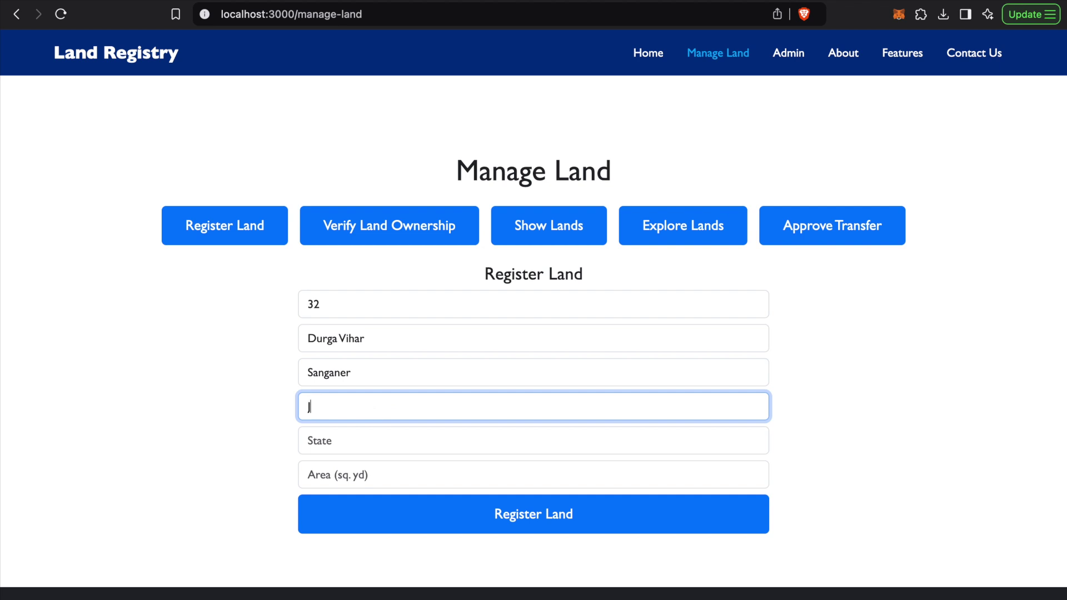
click(383, 447)
text(Rajasthan)
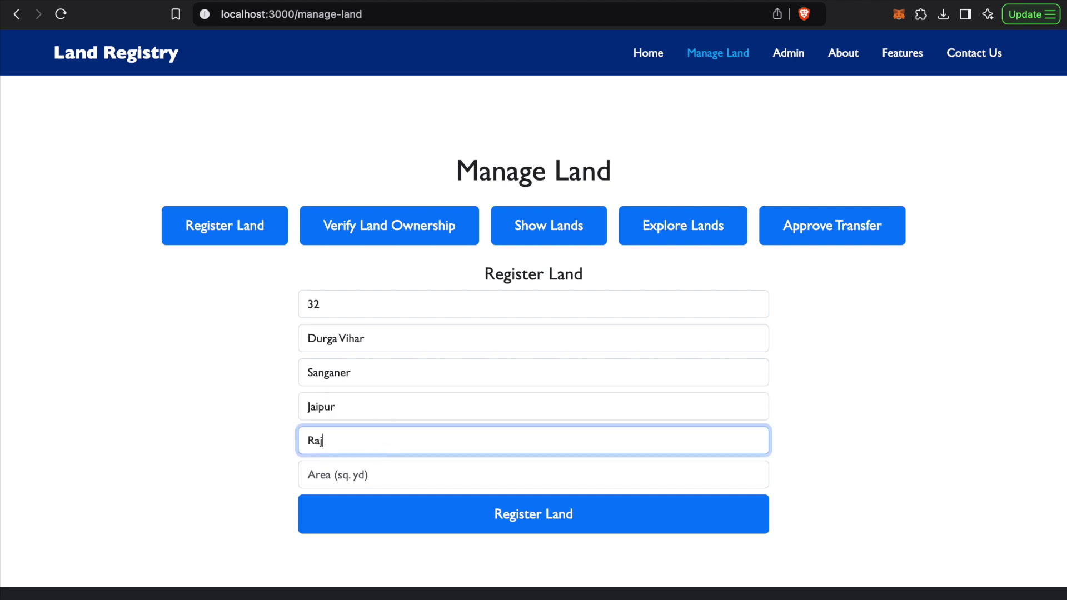
click(370, 469)
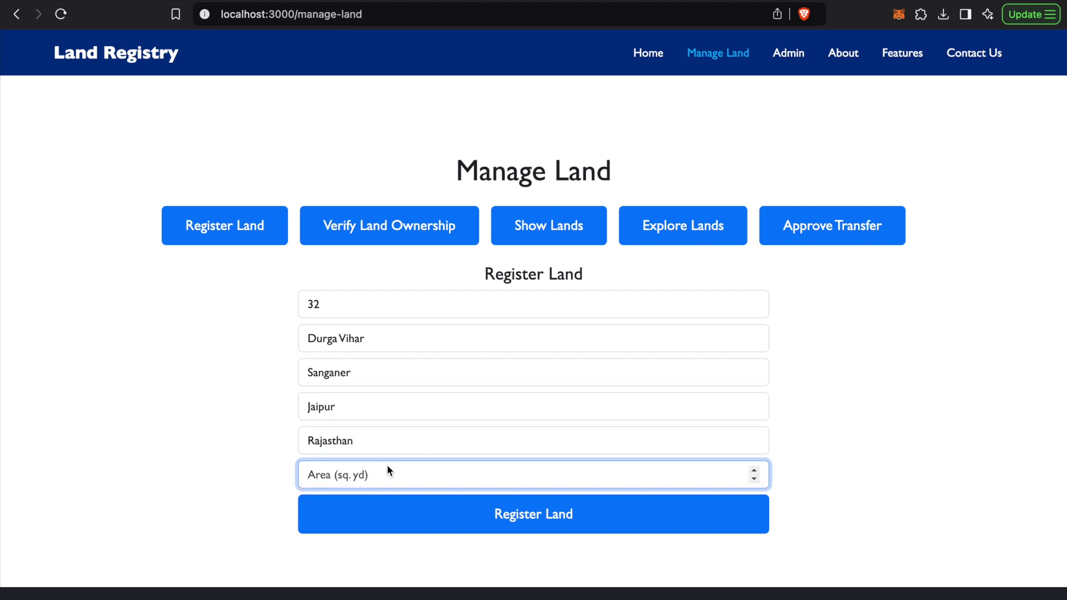
text(200)
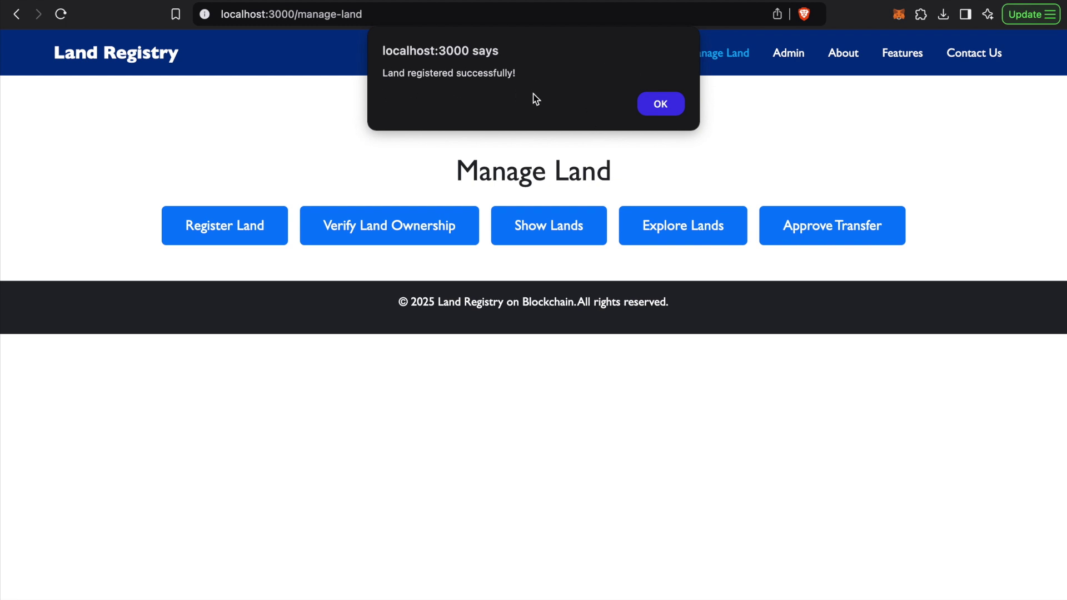
Dismiss the 'Land registered successfully!' alert and list owned lands, showing Land ID 1, plot 32
drag(391, 69, 490, 71)
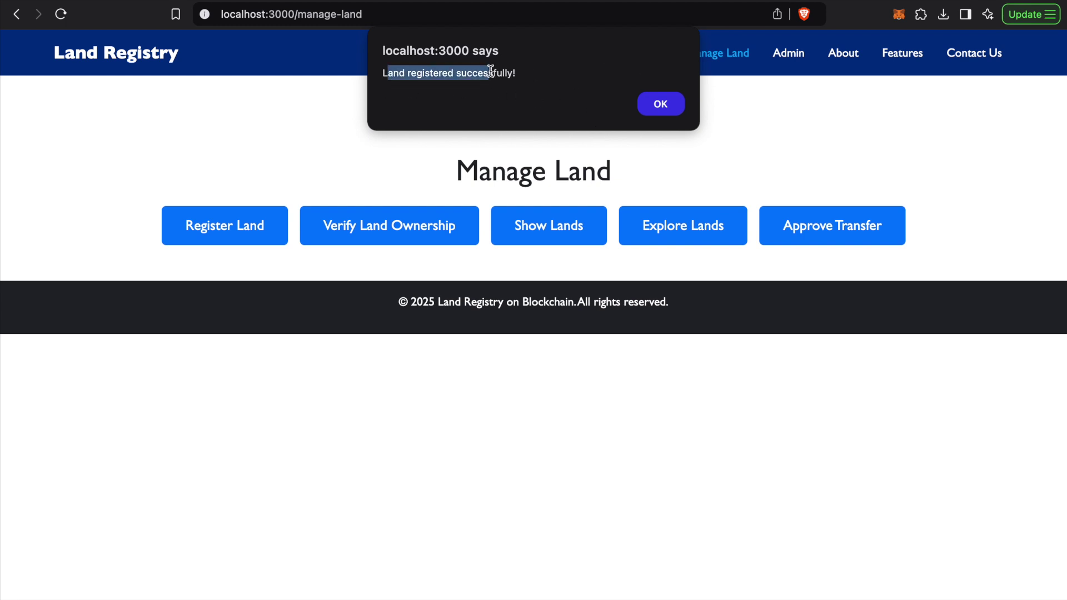
click(490, 71)
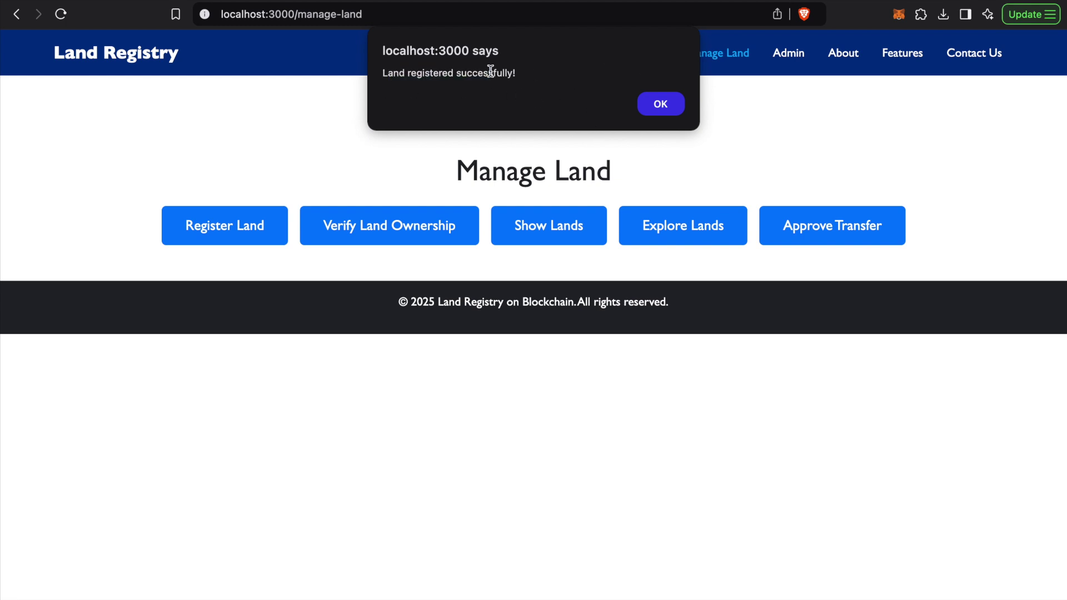
click(660, 106)
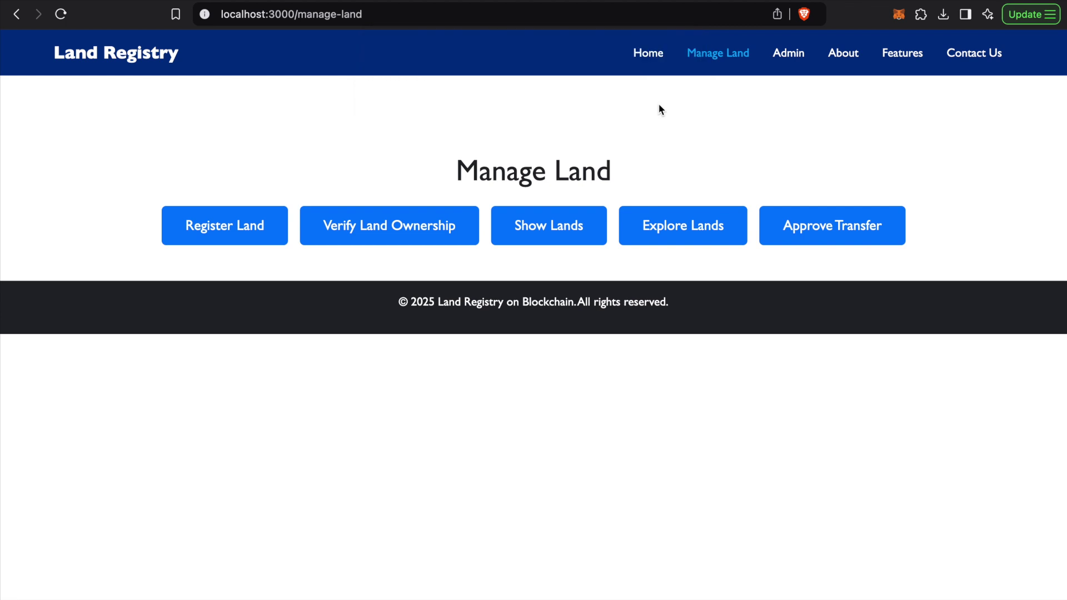
click(562, 232)
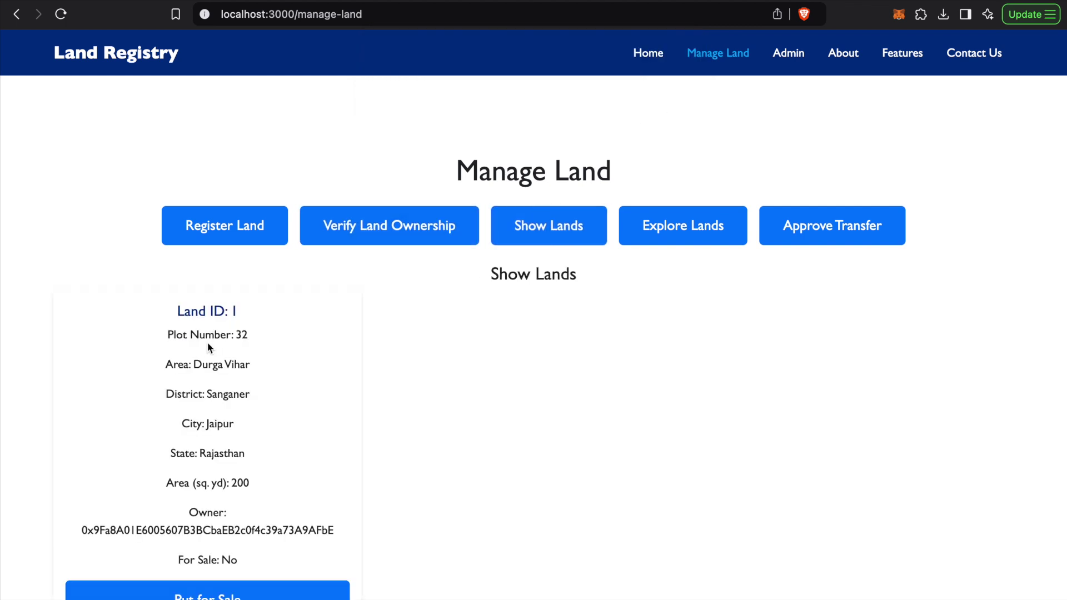
scroll(202, 345, down, 1)
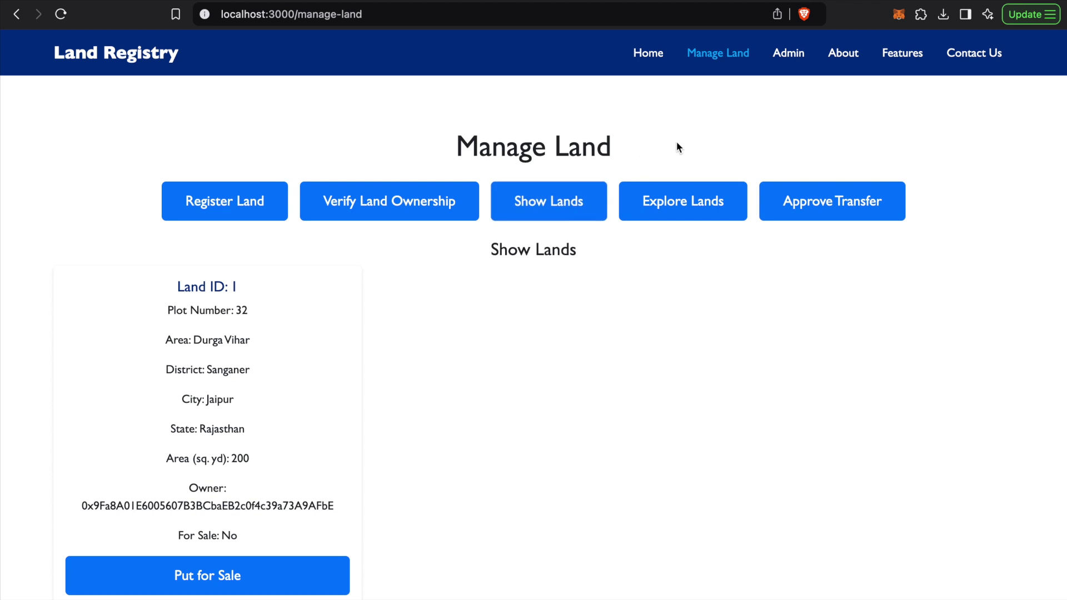
click(898, 13)
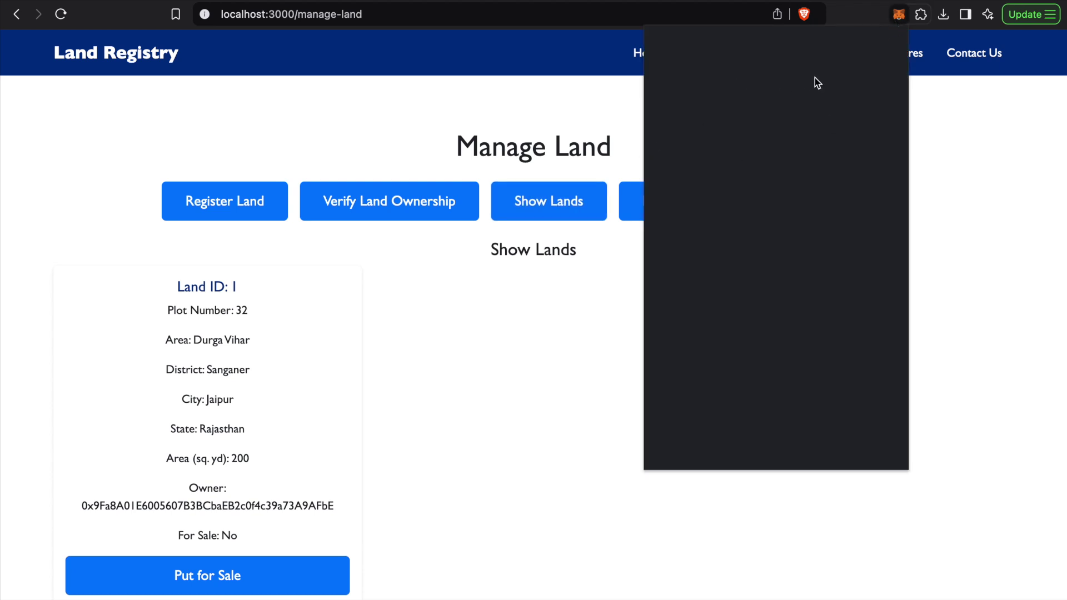
Compare the Land ID 1 card's owner address with the connected wallet account
click(461, 361)
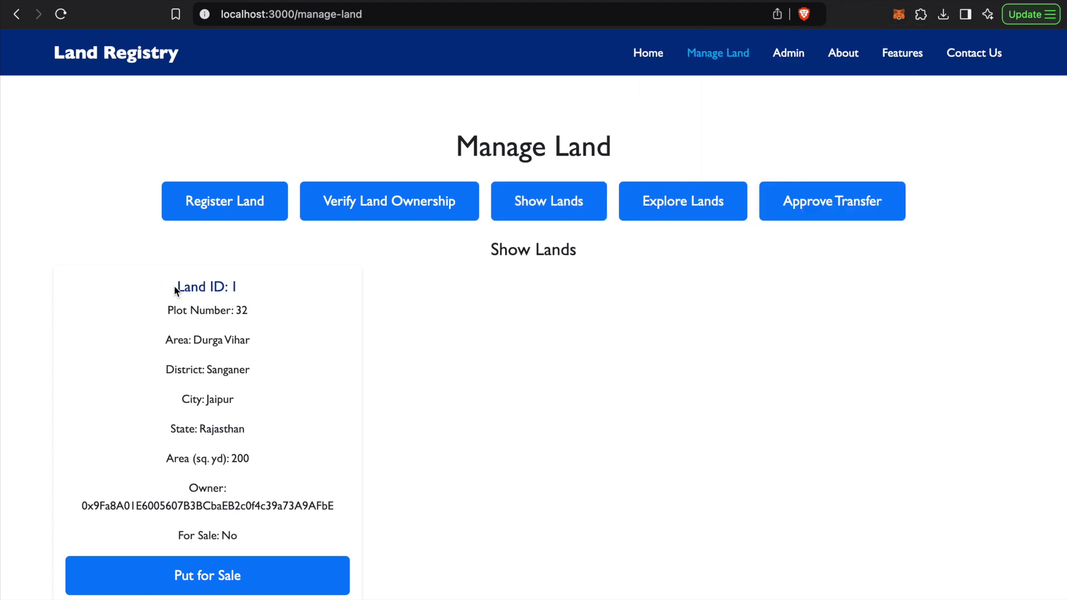
drag(175, 288, 245, 287)
click(245, 288)
drag(81, 504, 335, 504)
click(103, 506)
click(898, 14)
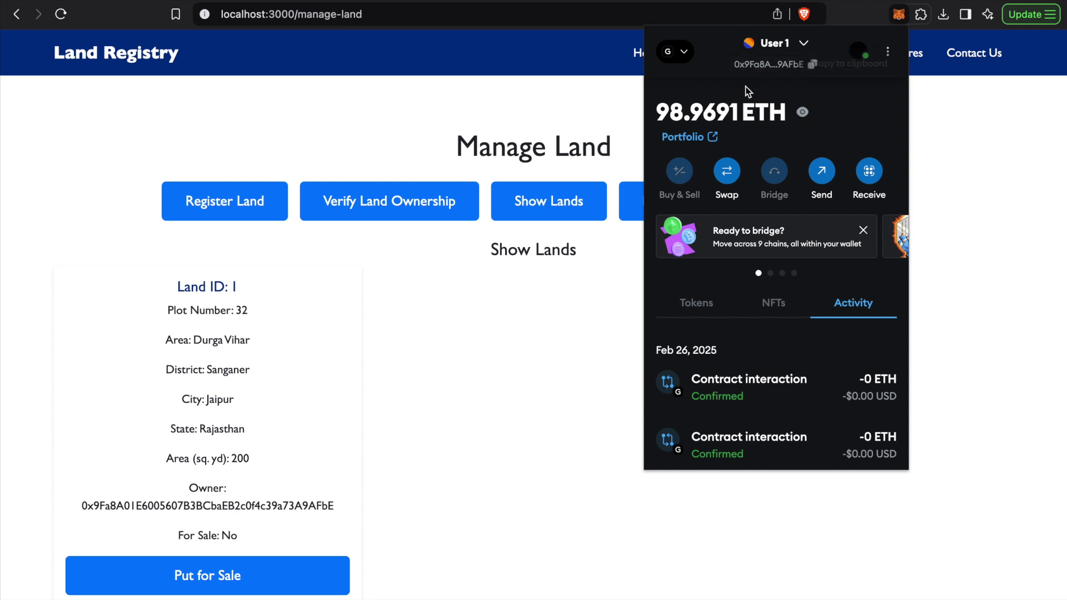
click(630, 301)
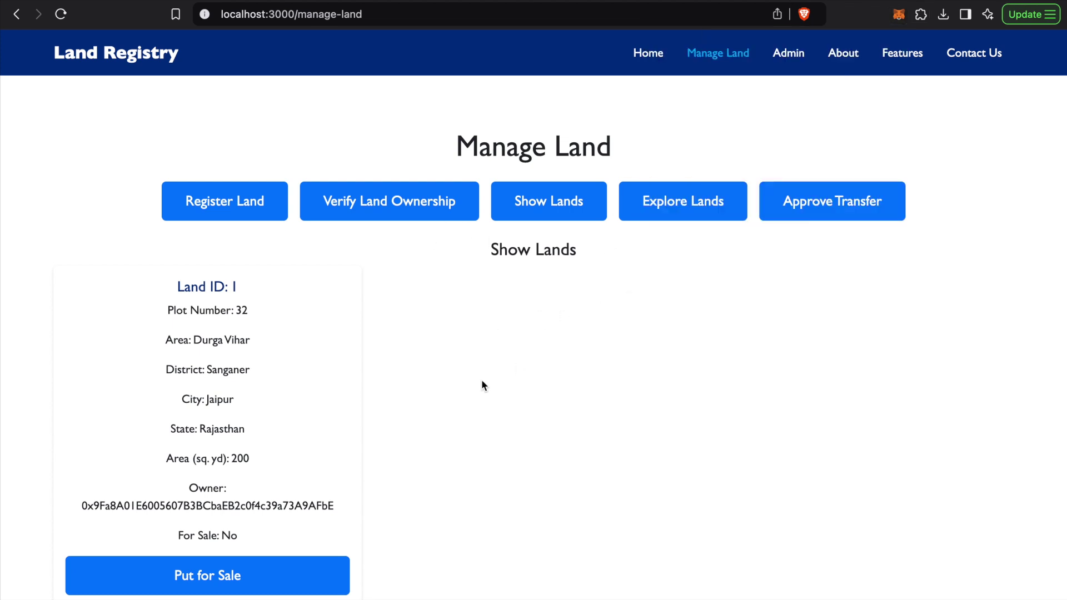
Look over the lands-for-sale list and the registration form on Manage Land
scroll(481, 379, down, 2)
scroll(481, 378, up, 3)
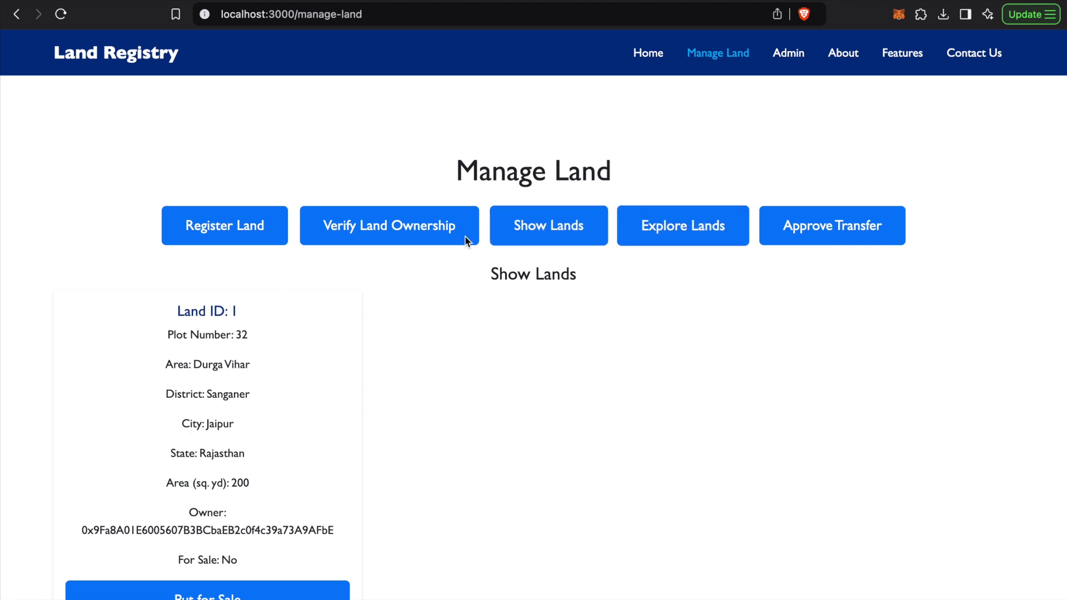
click(700, 240)
click(250, 235)
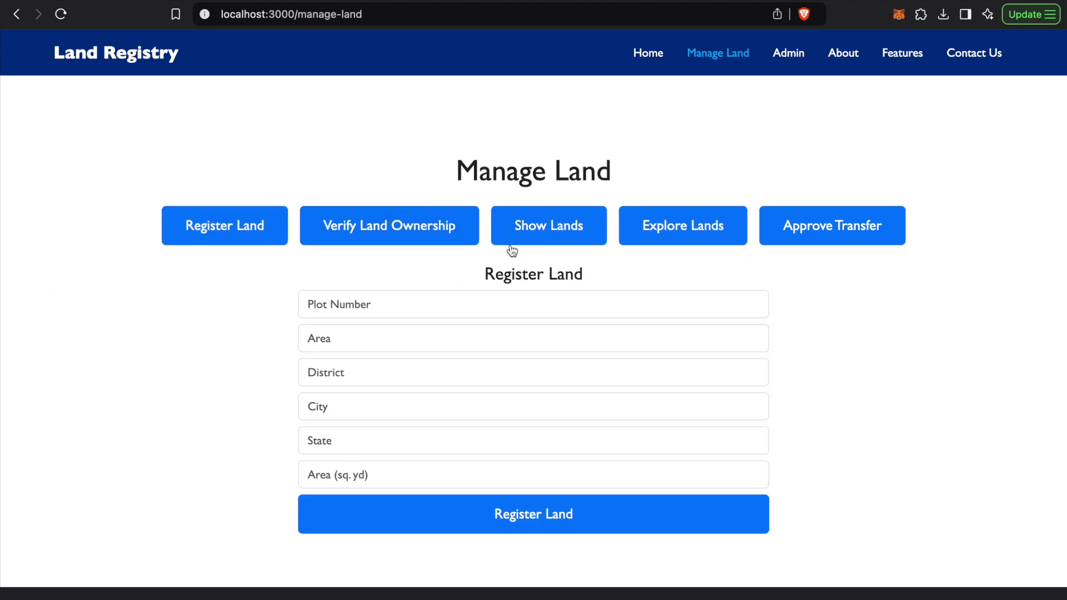
drag(458, 167, 632, 177)
click(631, 177)
click(546, 222)
drag(171, 311, 248, 315)
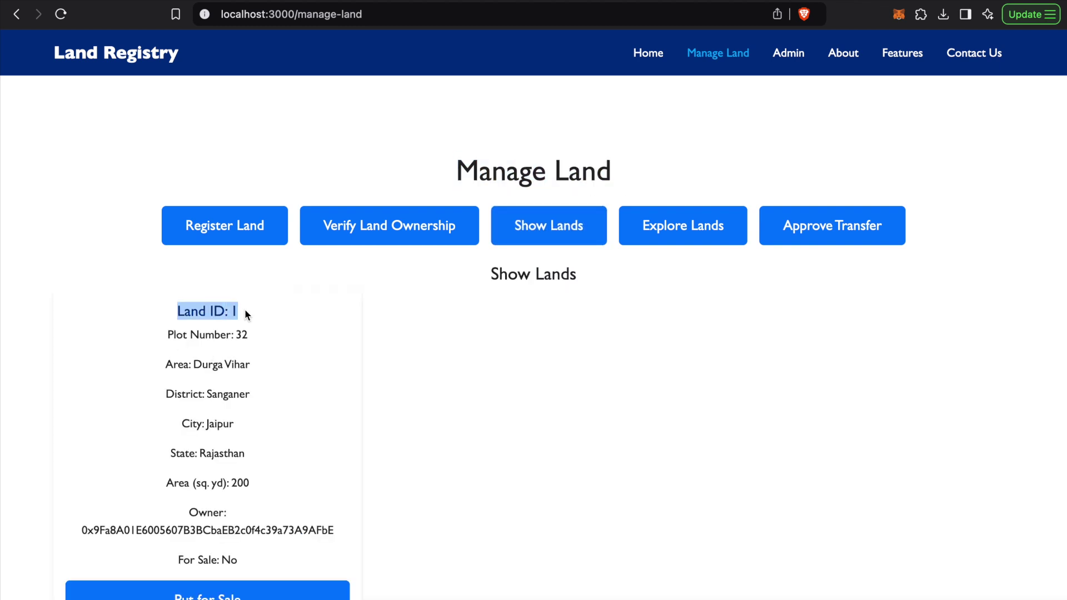
click(245, 309)
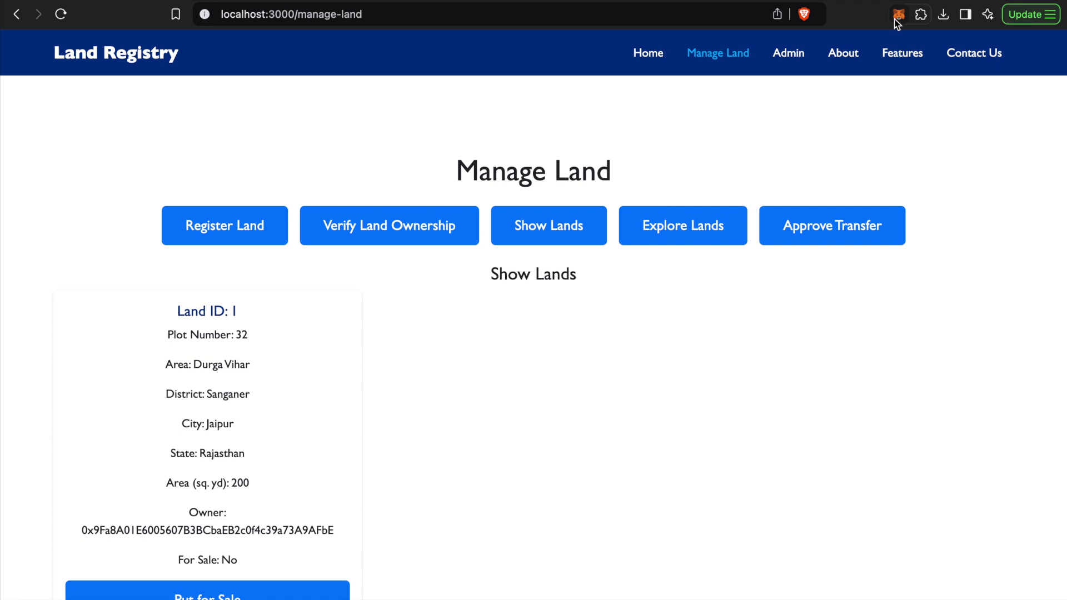
scroll(281, 435, down, 3)
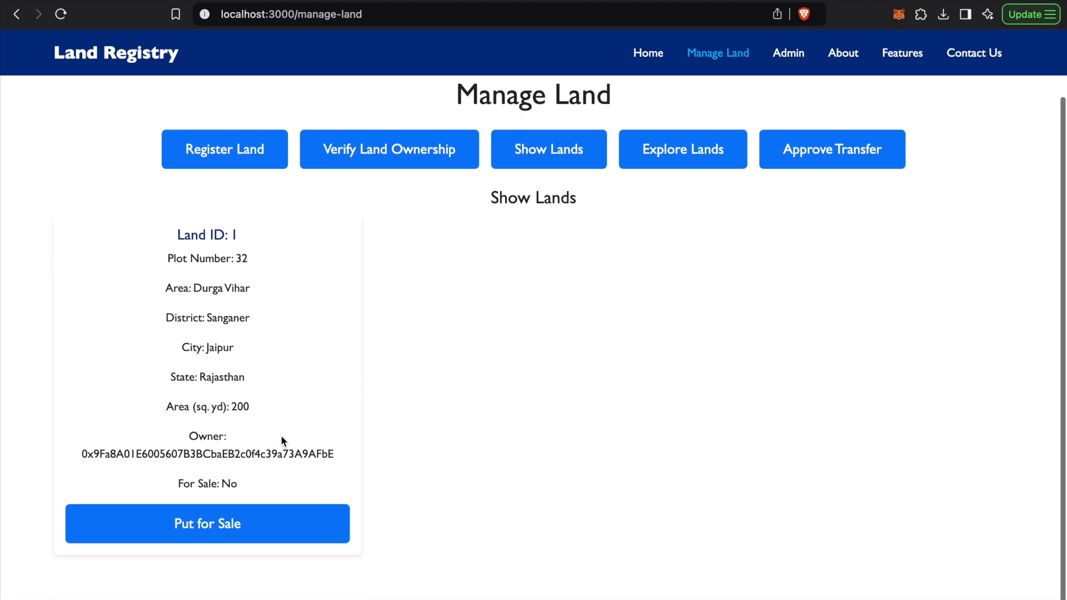
drag(170, 235, 274, 403)
click(585, 301)
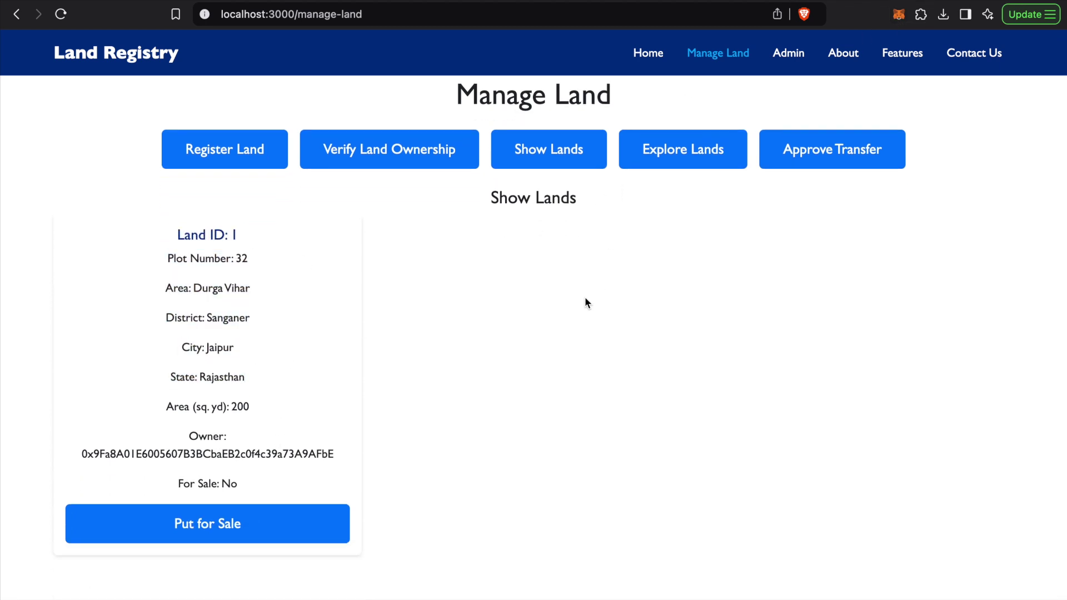
scroll(586, 302, up, 1)
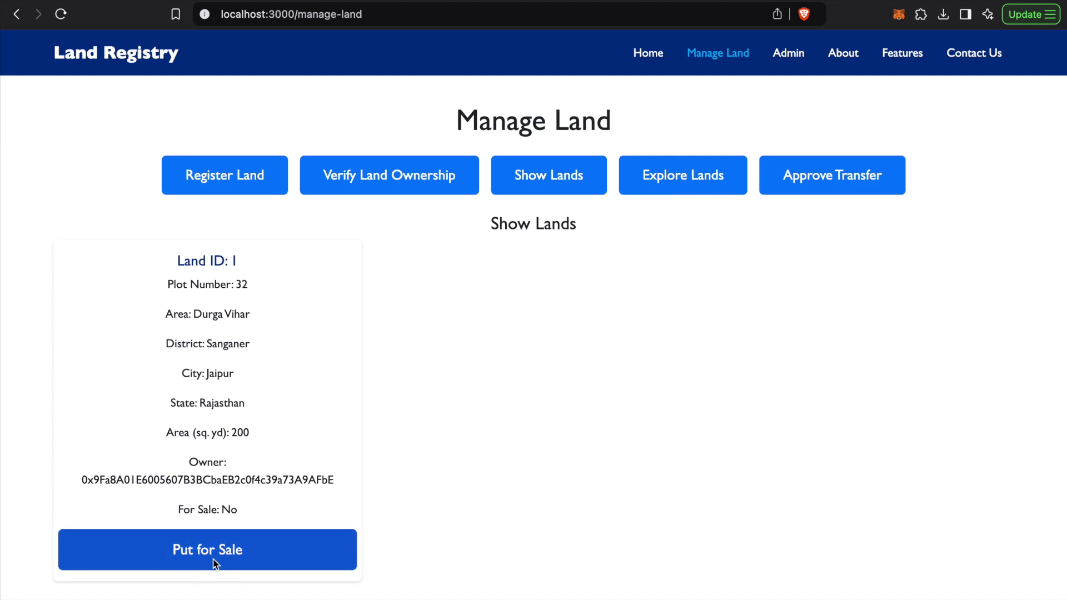
Confirm the put-for-sale transaction for Land ID 1 and dismiss the 'marked for sale' alert
scroll(215, 564, up, 1)
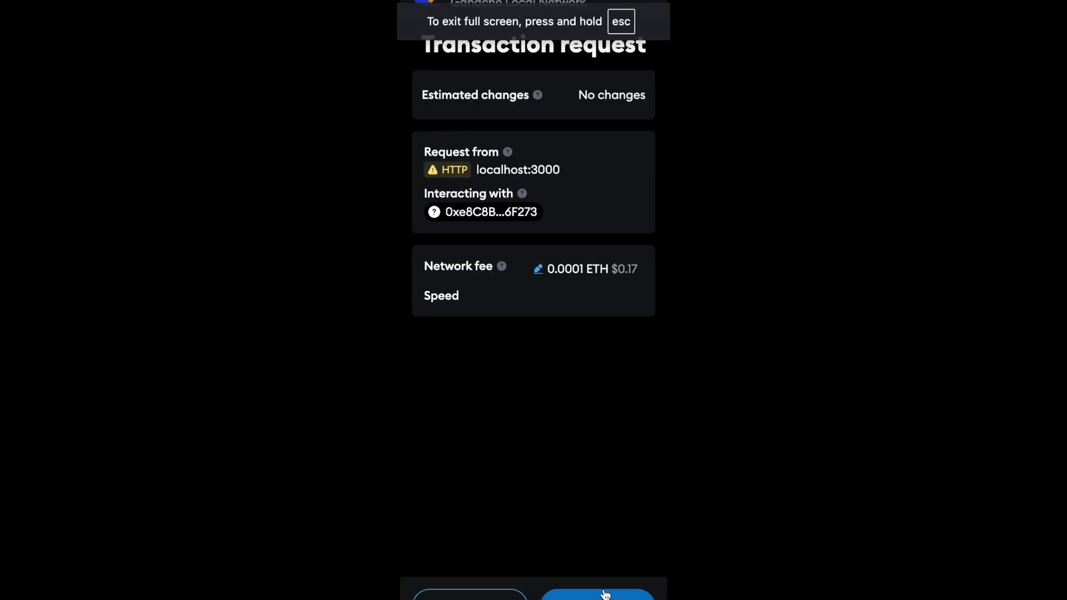
click(606, 593)
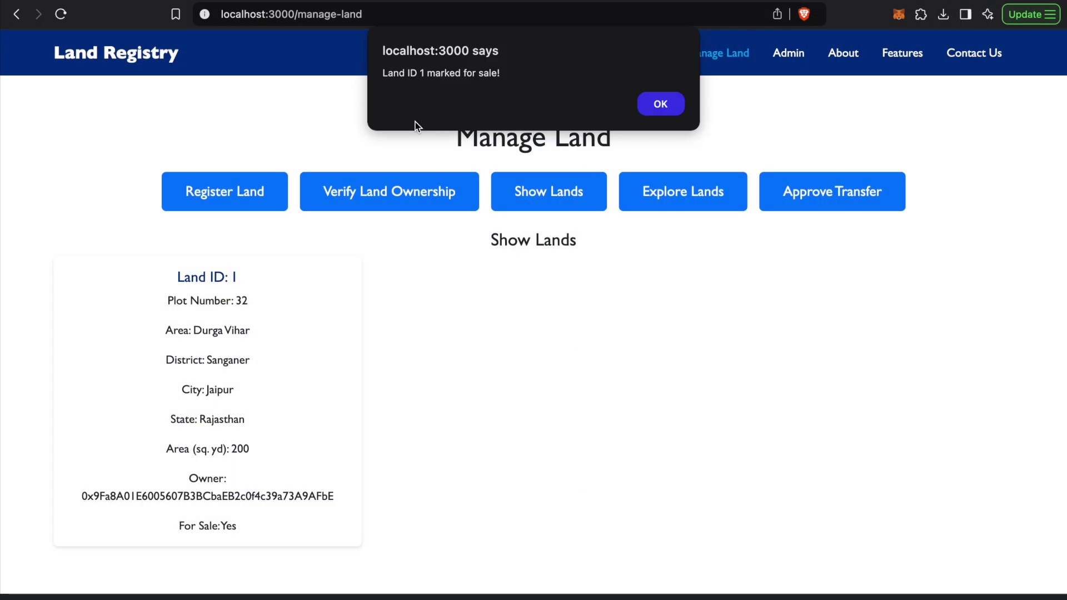
drag(383, 73, 523, 72)
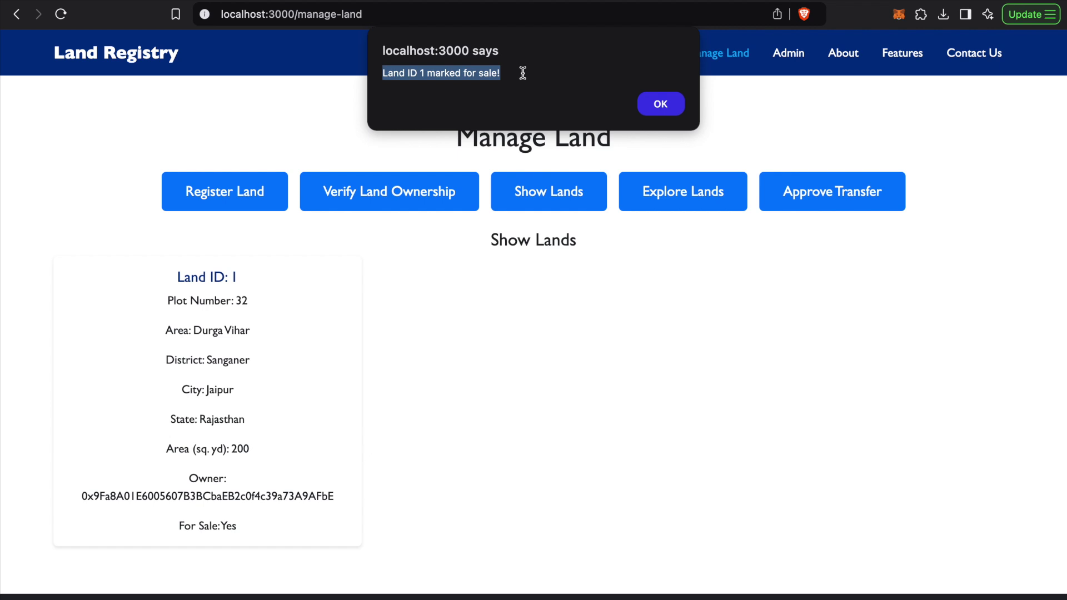
click(650, 111)
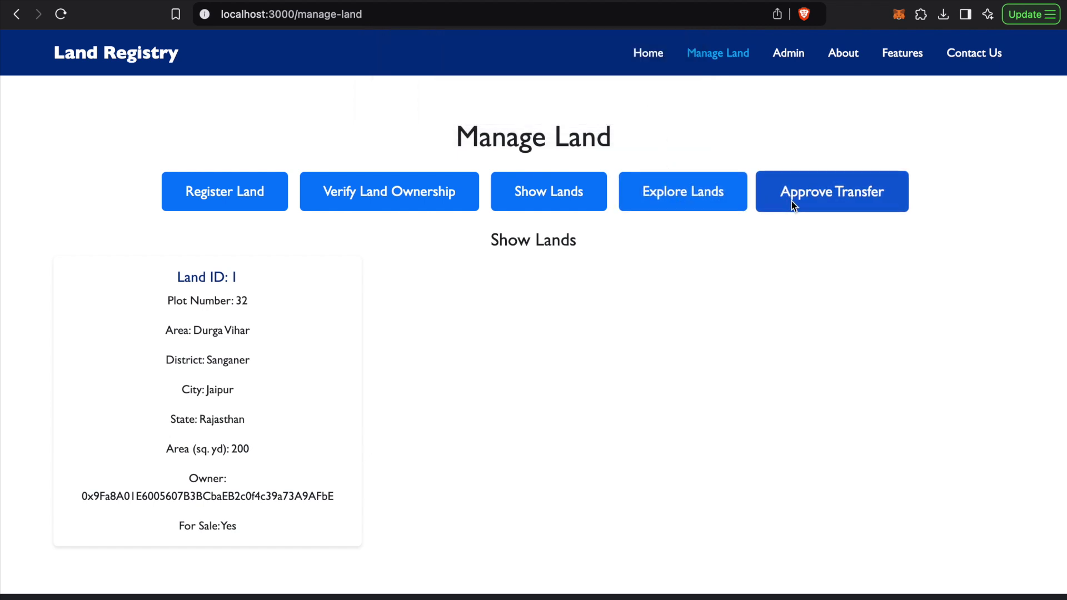
View Land ID 1 in Explore Lands for Sale as User 1
click(707, 199)
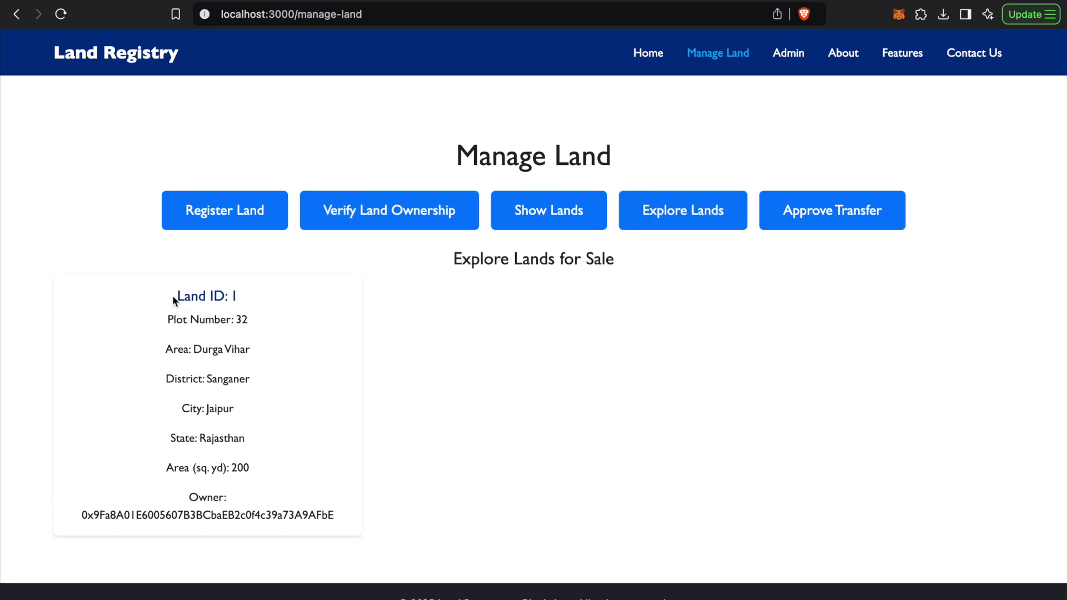
drag(173, 298, 274, 502)
click(274, 502)
Switch the MetaMask wallet to User 2
click(899, 14)
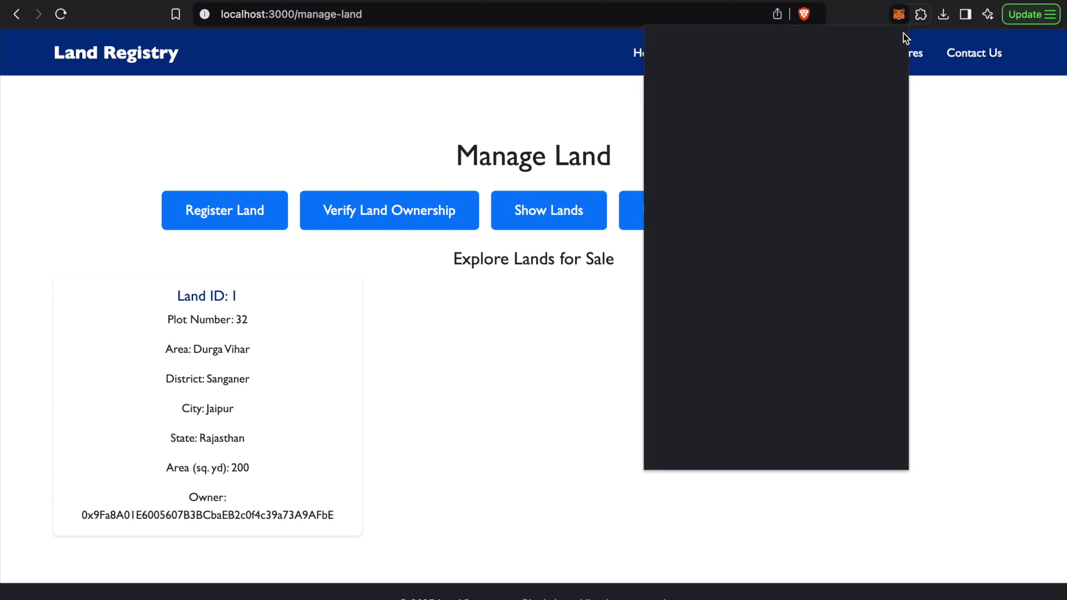
click(792, 47)
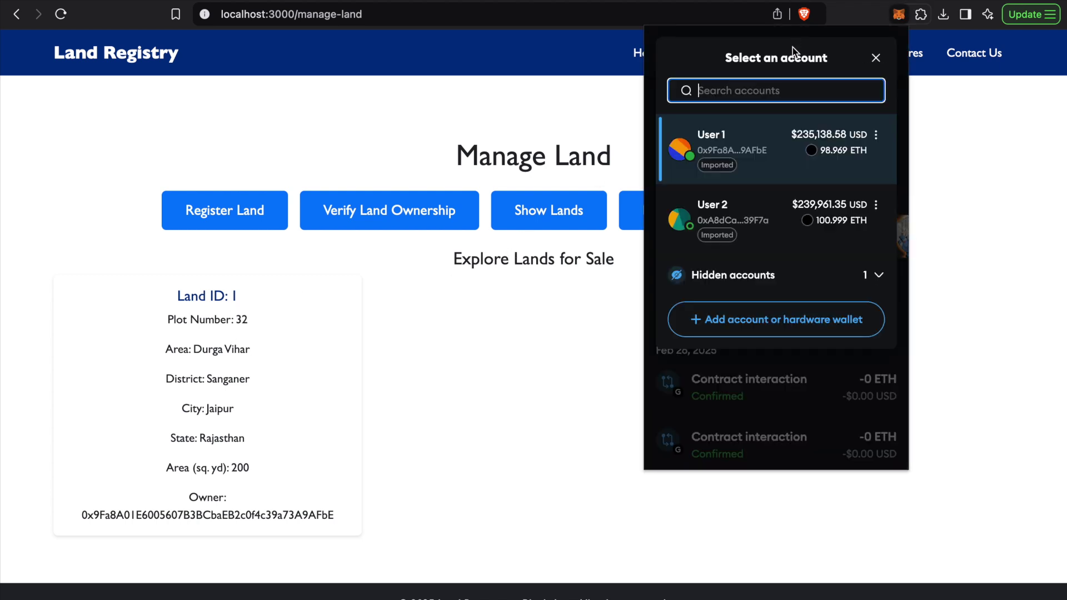
click(833, 222)
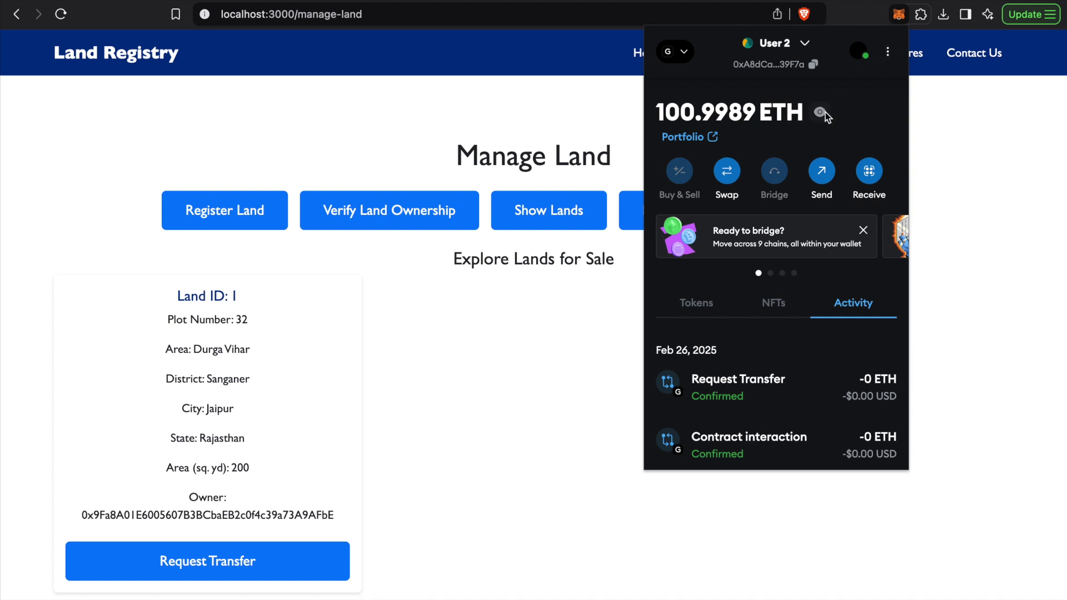
click(478, 336)
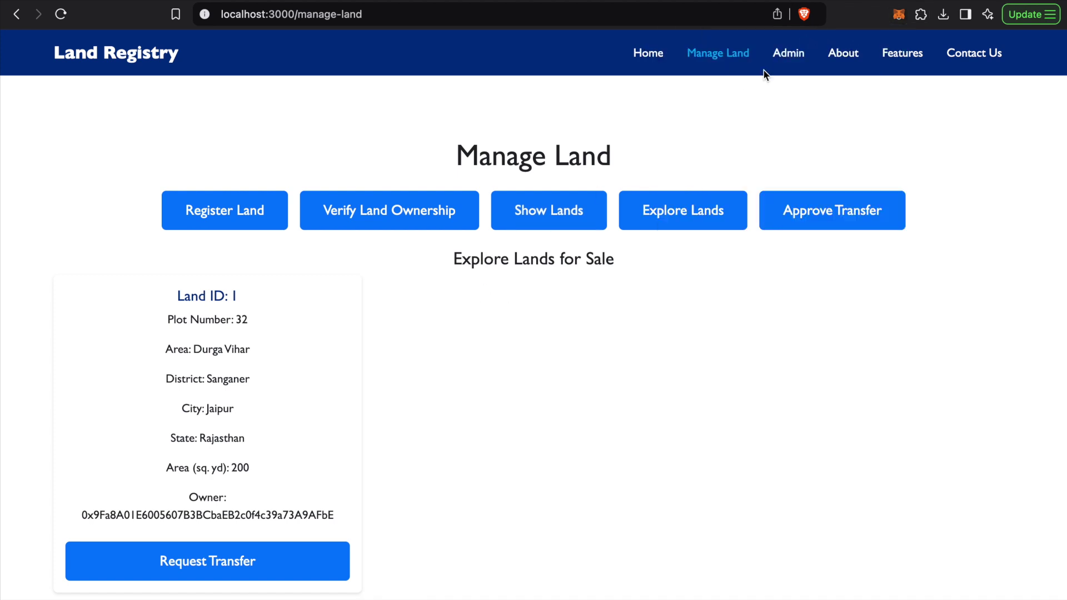
Confirm User 2 owns no lands, then find Land ID 1 listed in Explore Lands for Sale
click(247, 217)
click(569, 232)
drag(474, 269, 609, 300)
click(604, 297)
drag(457, 298, 609, 300)
click(603, 302)
click(670, 230)
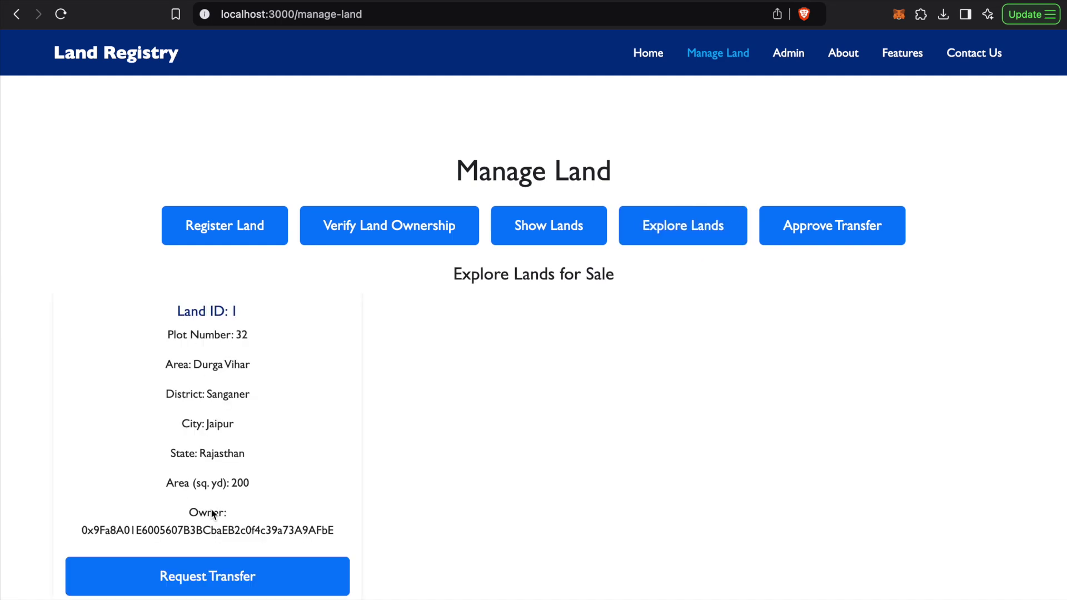
drag(168, 308, 320, 530)
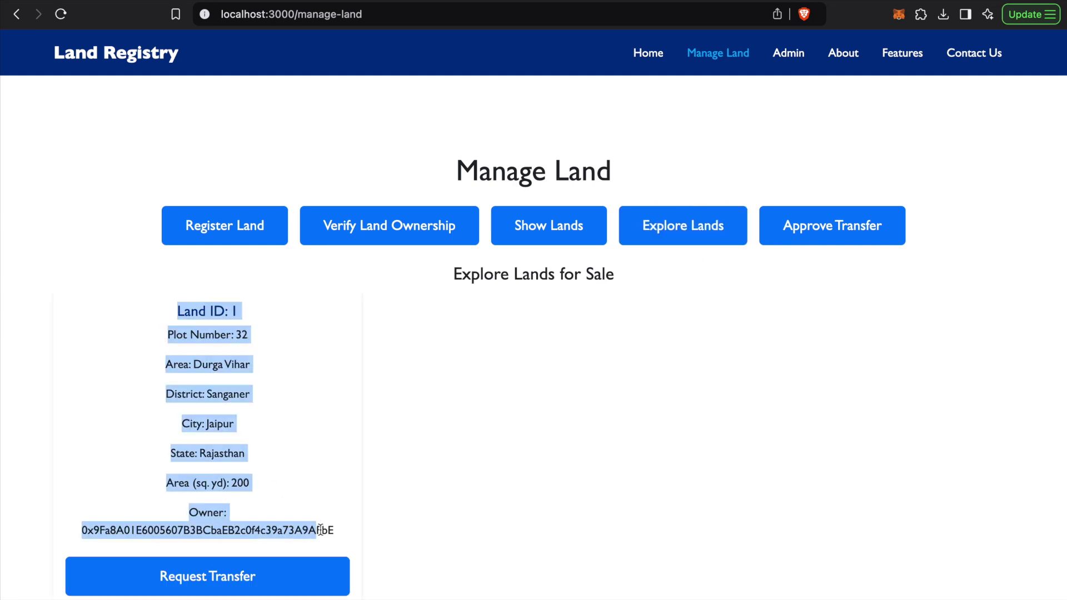
Request transfer of Land ID 1 as User 2 and dismiss the 'Transfer request submitted' alert
click(320, 530)
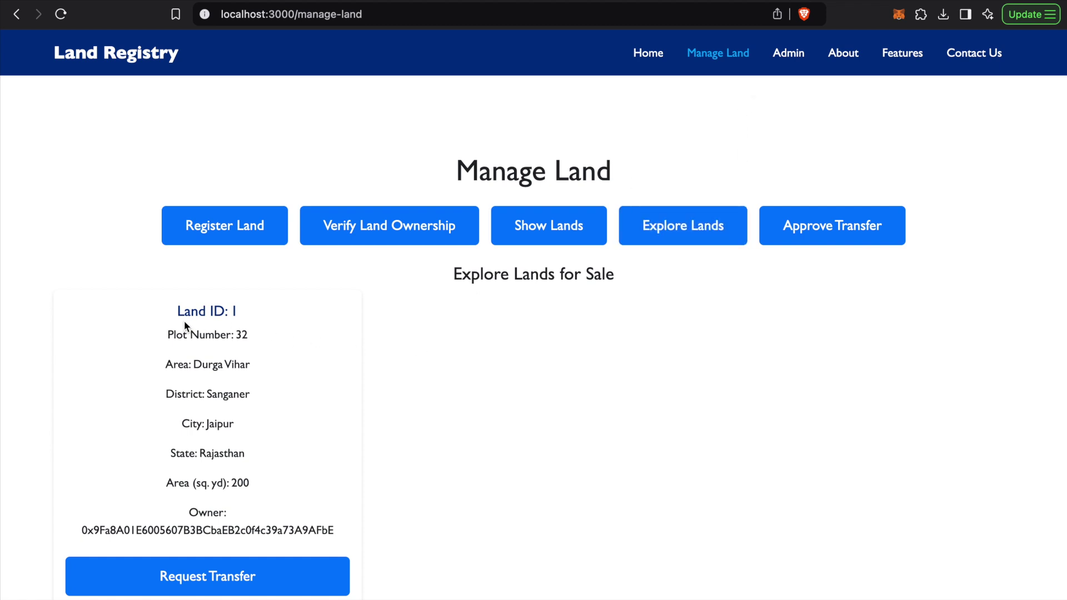
drag(172, 307, 279, 487)
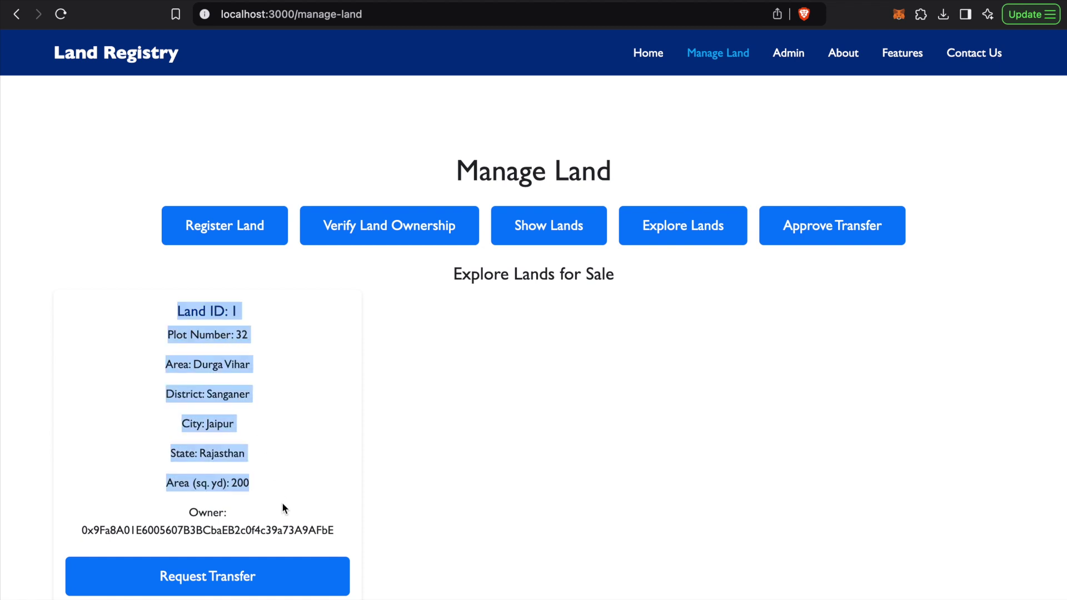
click(282, 505)
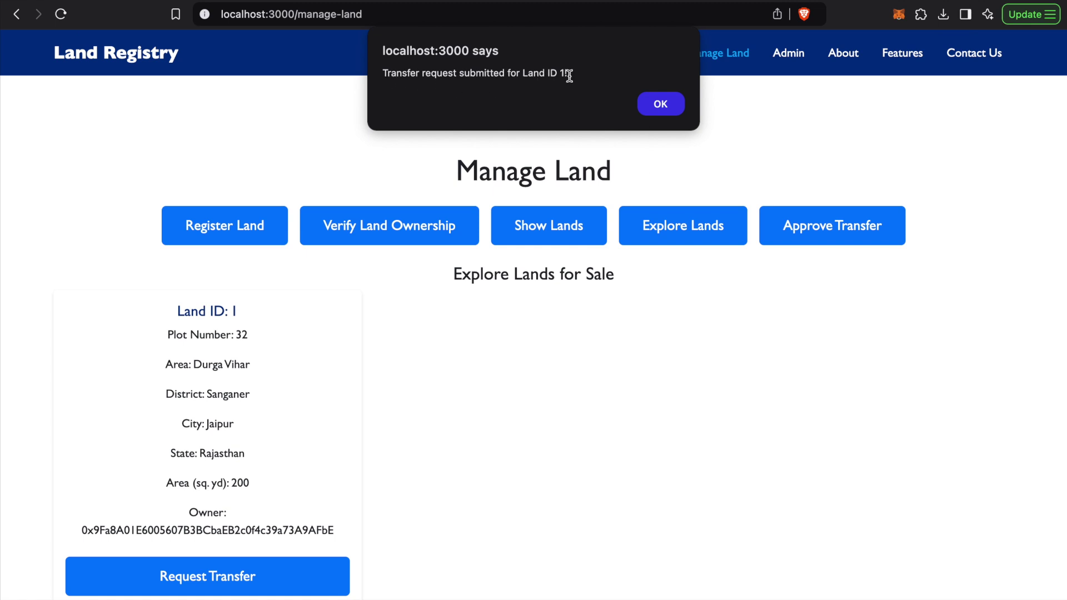
click(664, 106)
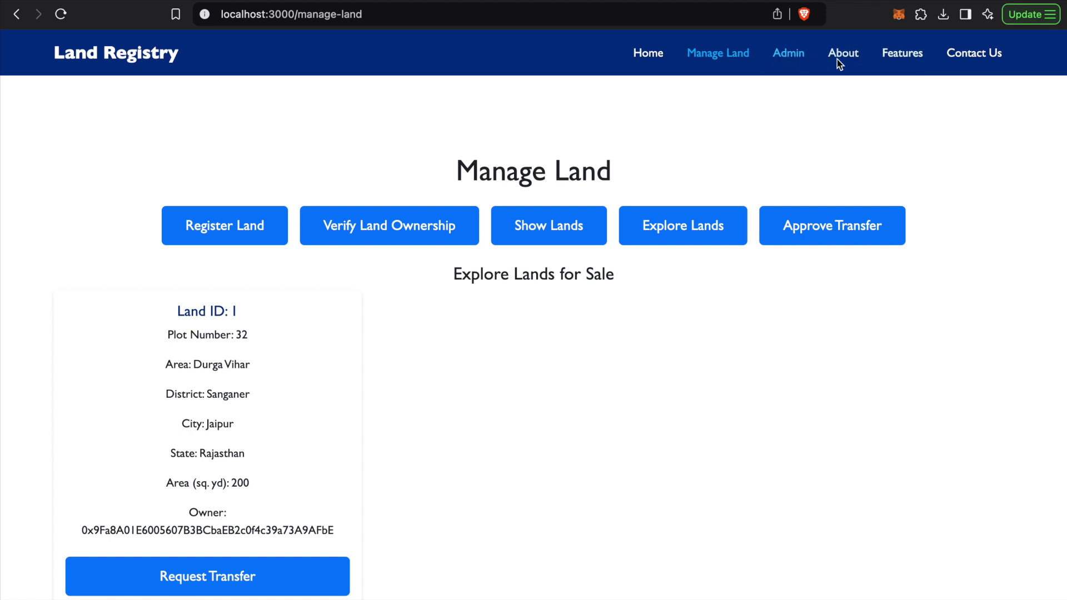
Switch the MetaMask wallet back to User 1
click(898, 15)
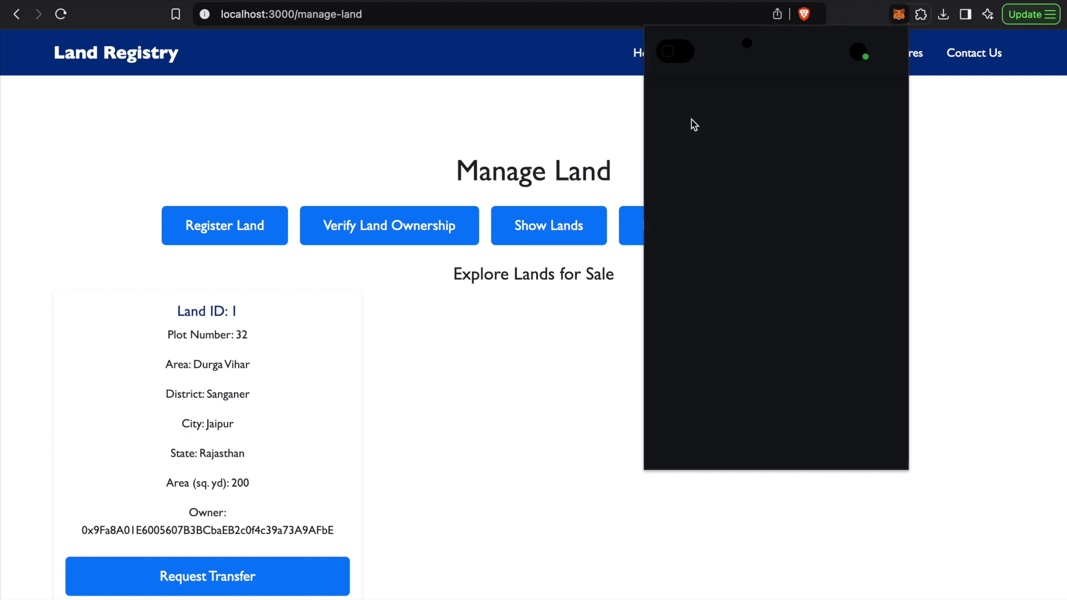
click(797, 50)
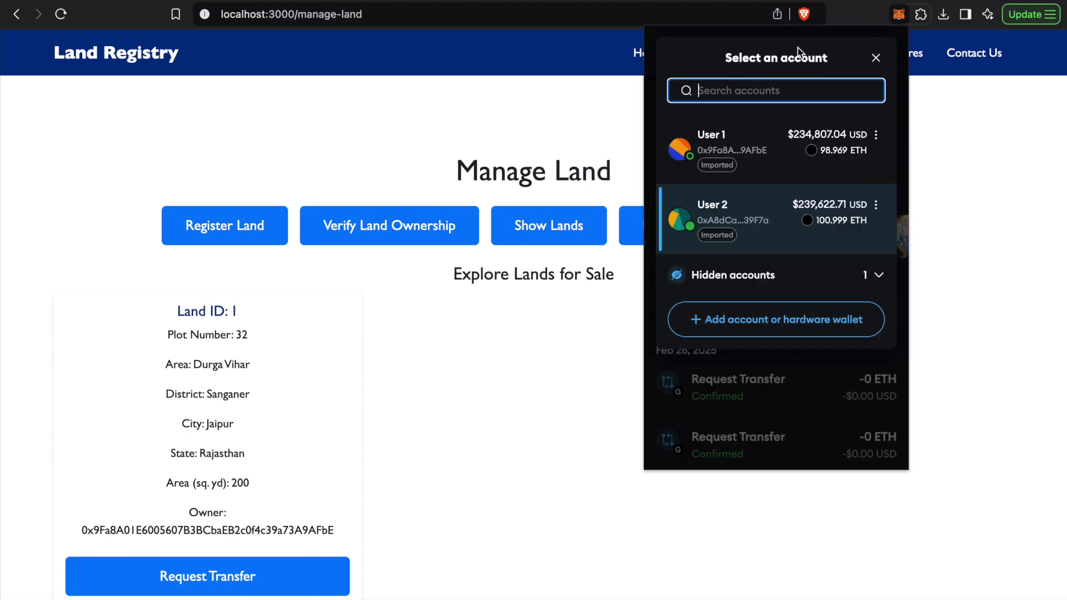
click(751, 185)
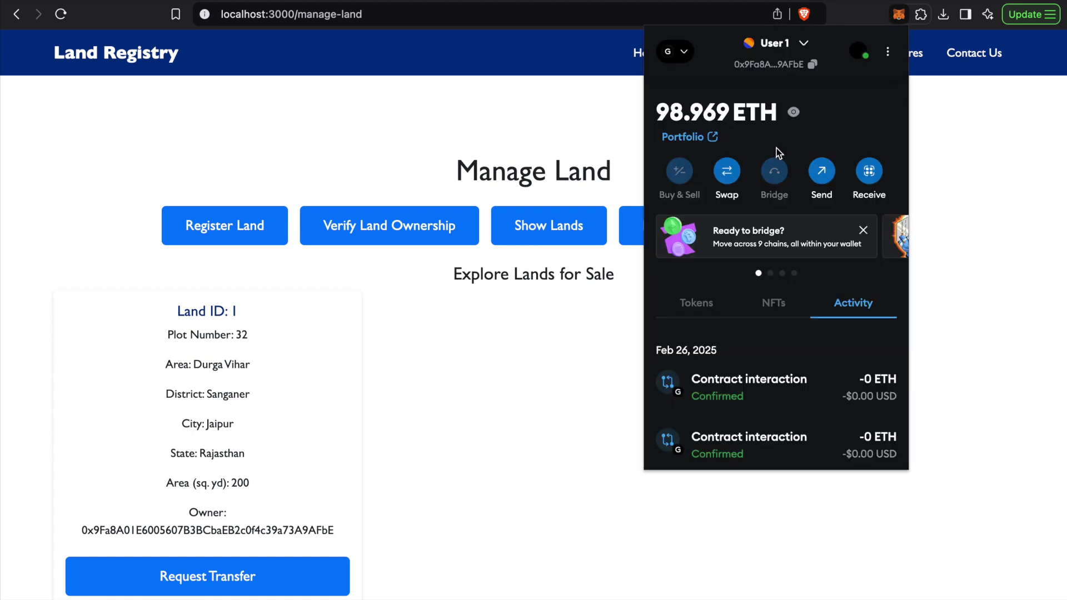
click(585, 336)
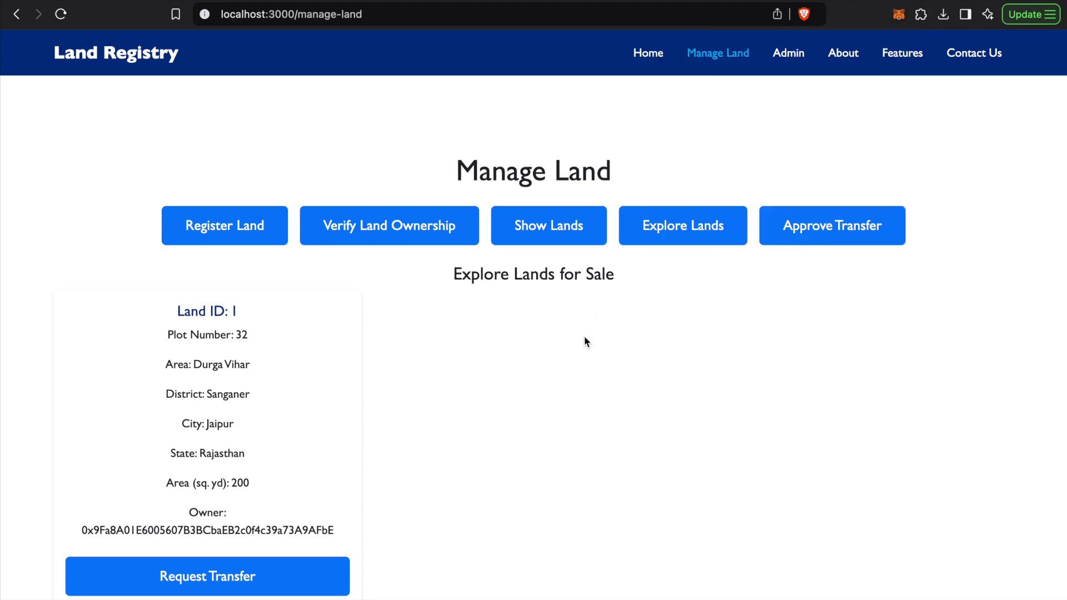
Open Approve Transfer Requests to see Land ID 1's pending request from User 2's address
click(828, 231)
scroll(454, 412, down, 1)
scroll(453, 413, down, 1)
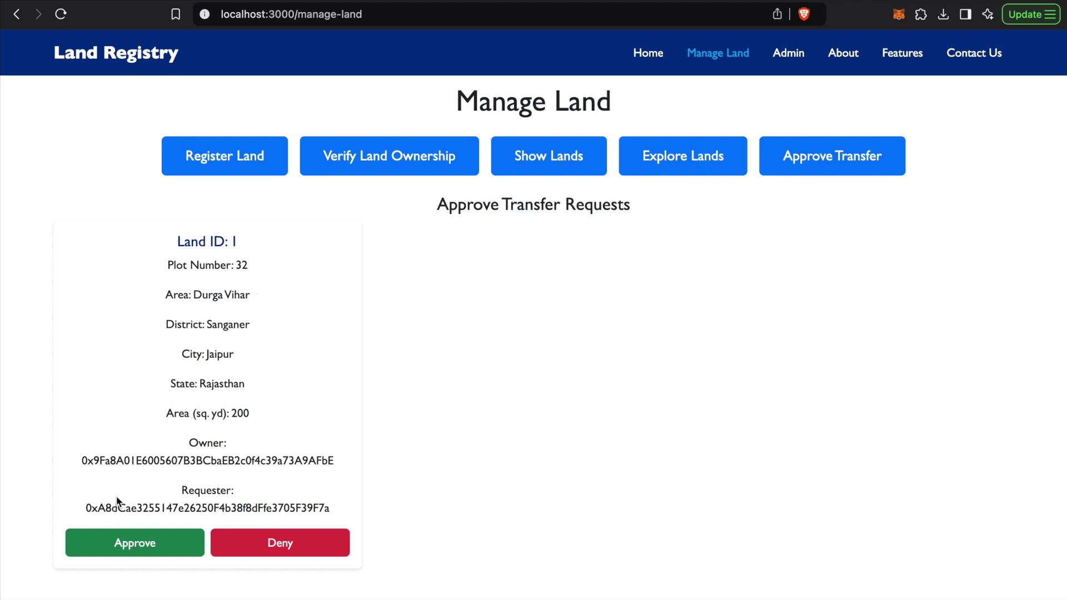
drag(82, 506, 301, 519)
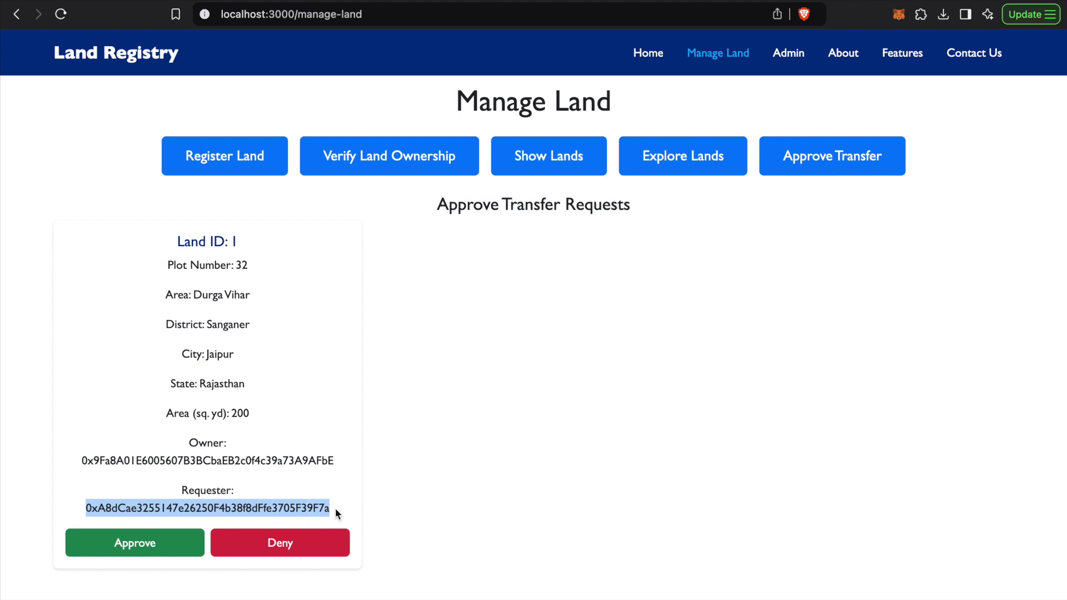
click(335, 507)
click(898, 13)
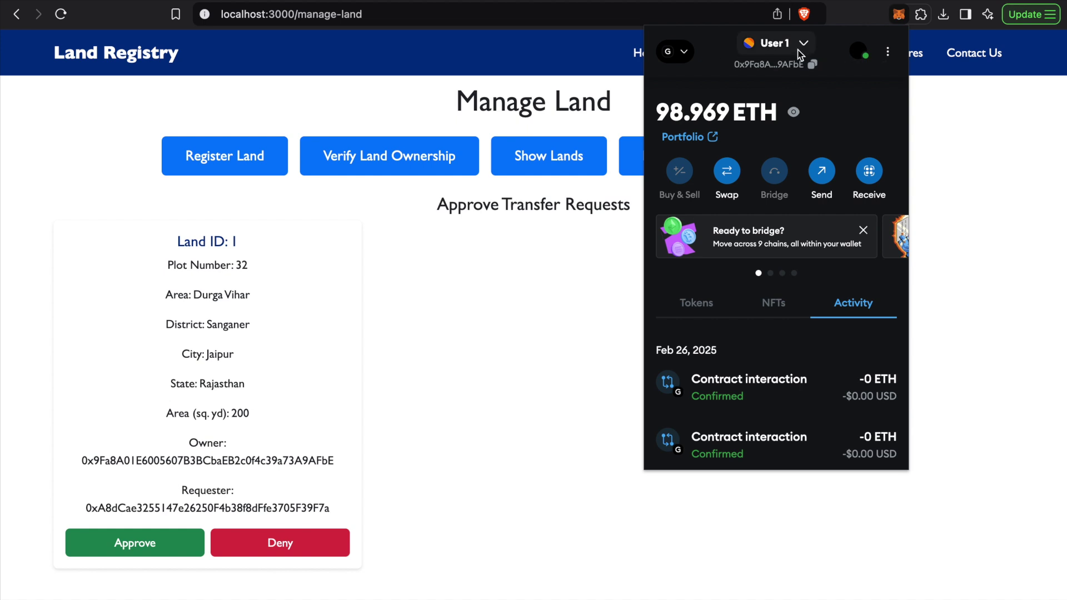
click(798, 45)
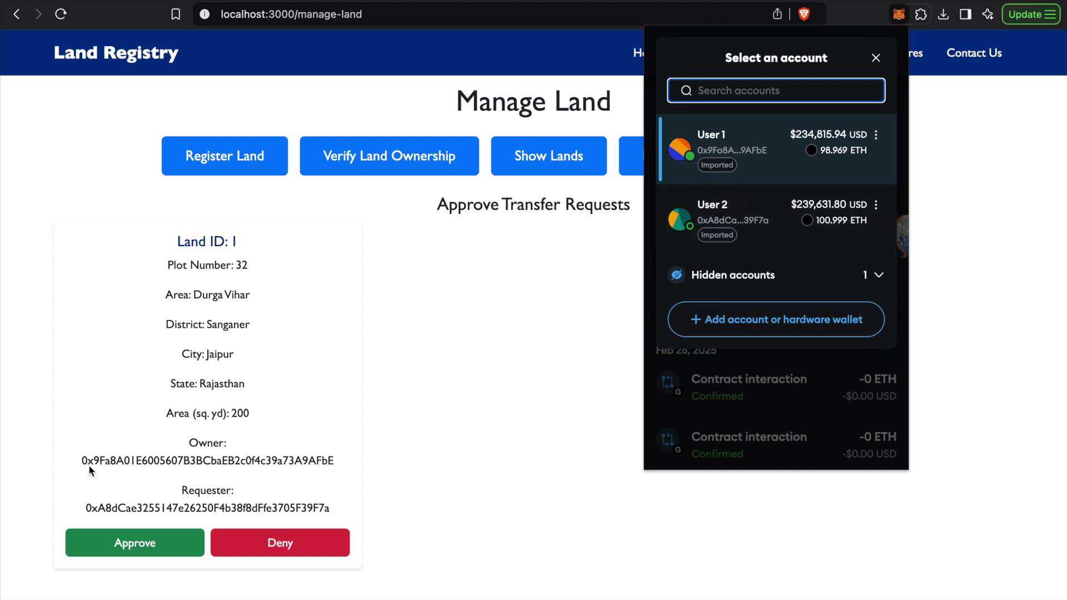
Approve Land ID 1's transfer to User 2 and dismiss the 'Transfer approved' alert
click(518, 340)
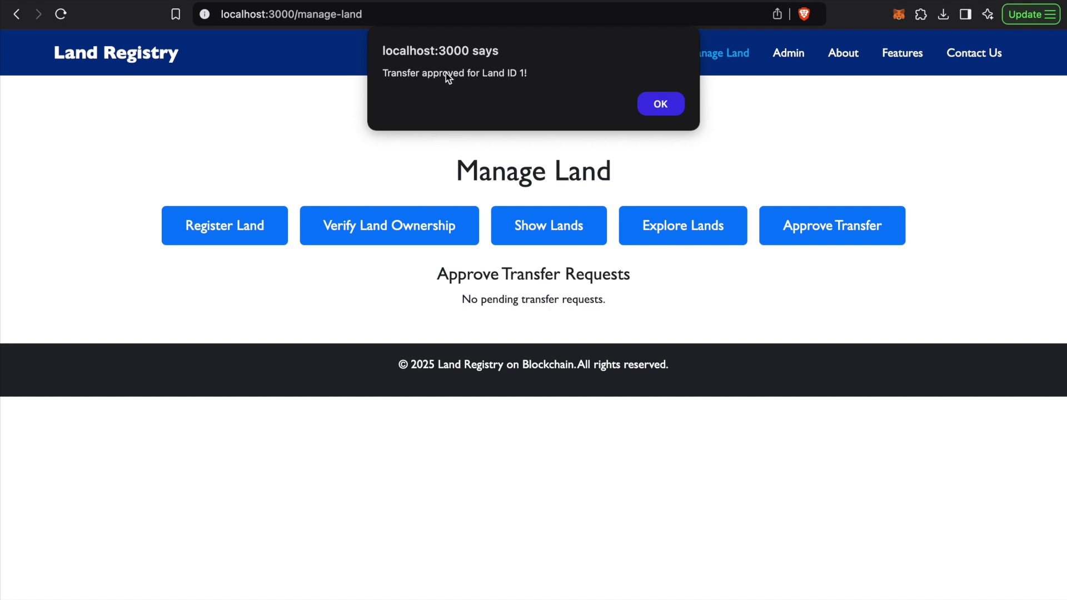
click(659, 106)
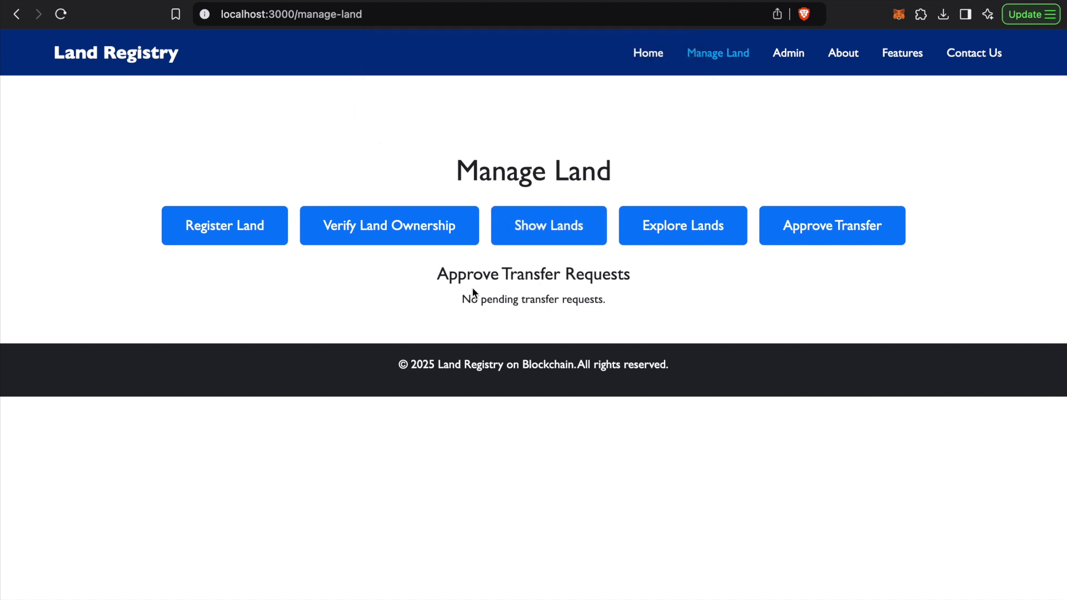
click(907, 18)
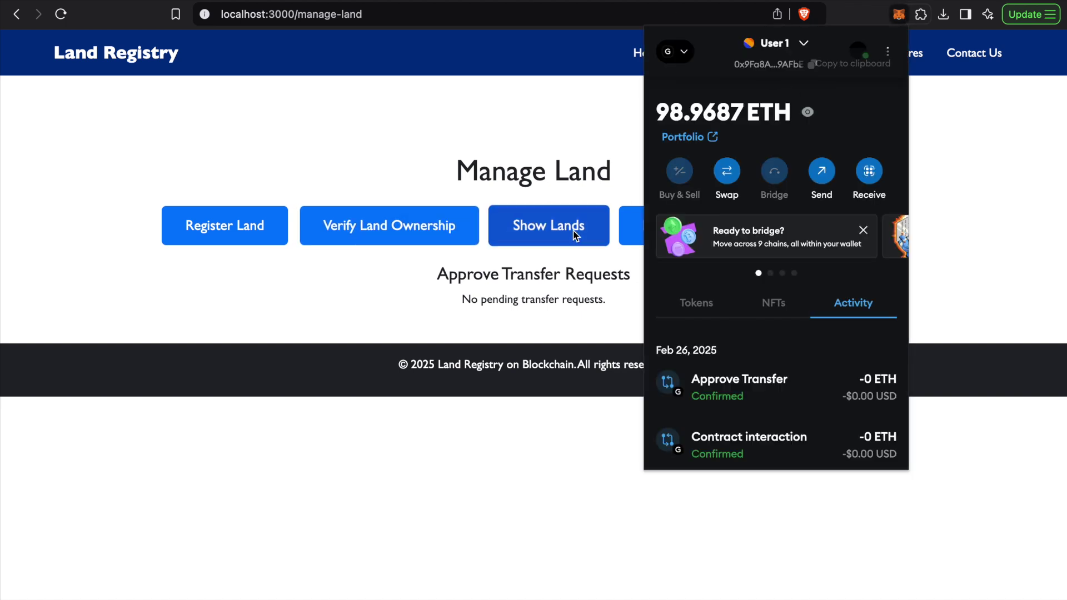
List User 1's lands, which now shows no land owned
click(574, 235)
click(535, 229)
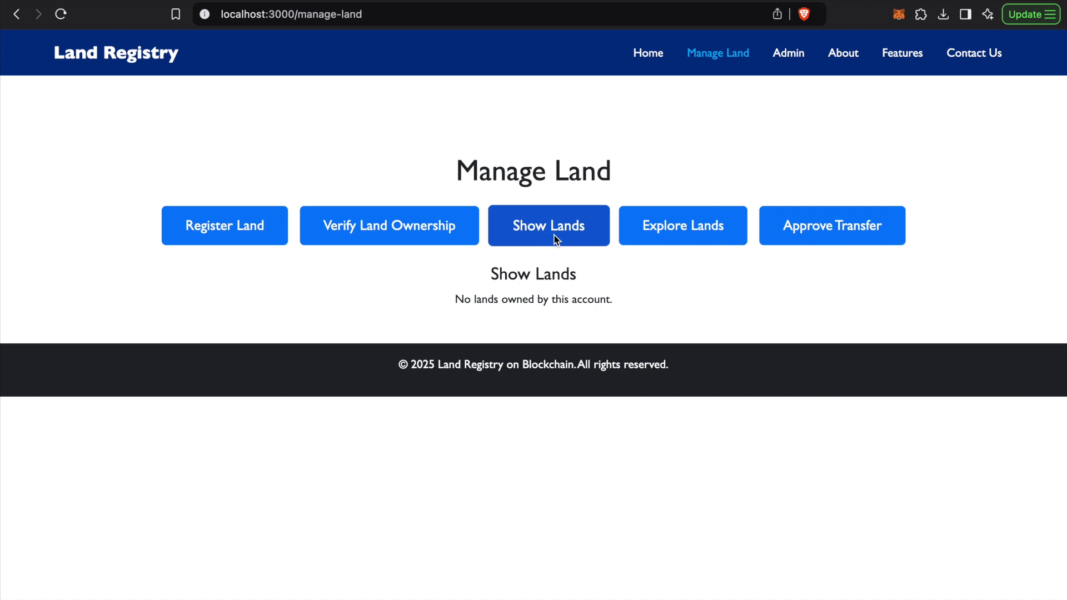
drag(522, 281, 606, 297)
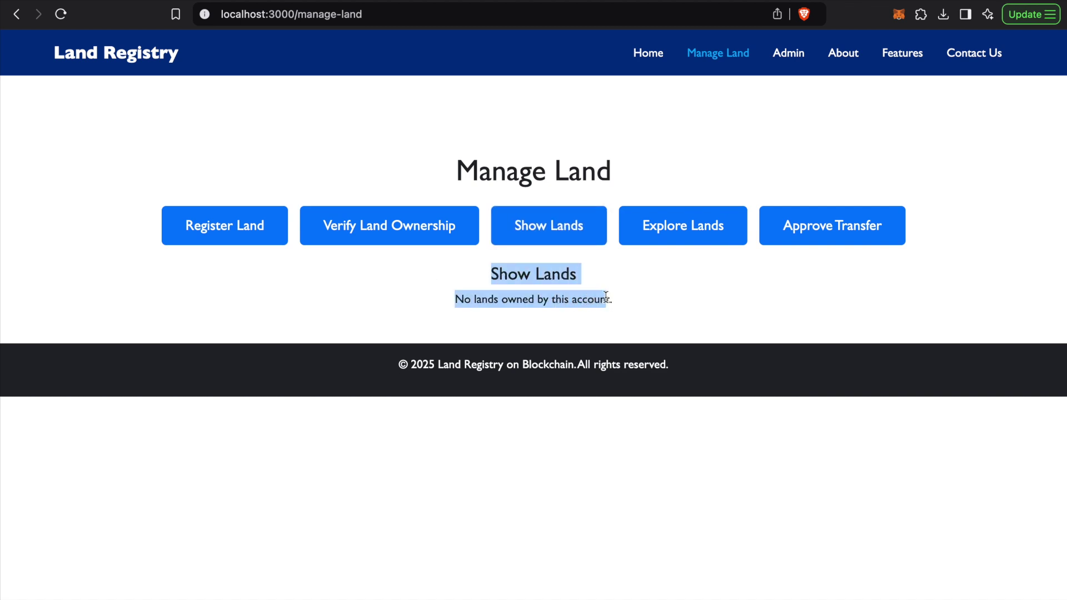
click(605, 297)
drag(458, 303, 600, 296)
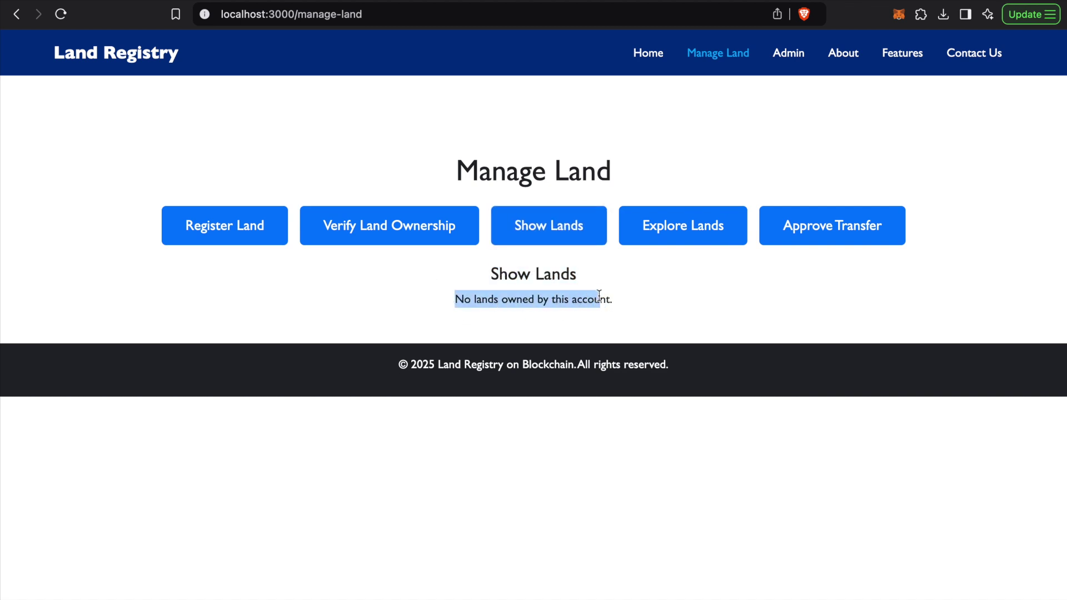
click(599, 294)
drag(473, 303, 598, 300)
click(650, 286)
Check that Explore Lands shows nothing for sale, then bring up the wallet's account list
click(667, 231)
drag(452, 273, 557, 300)
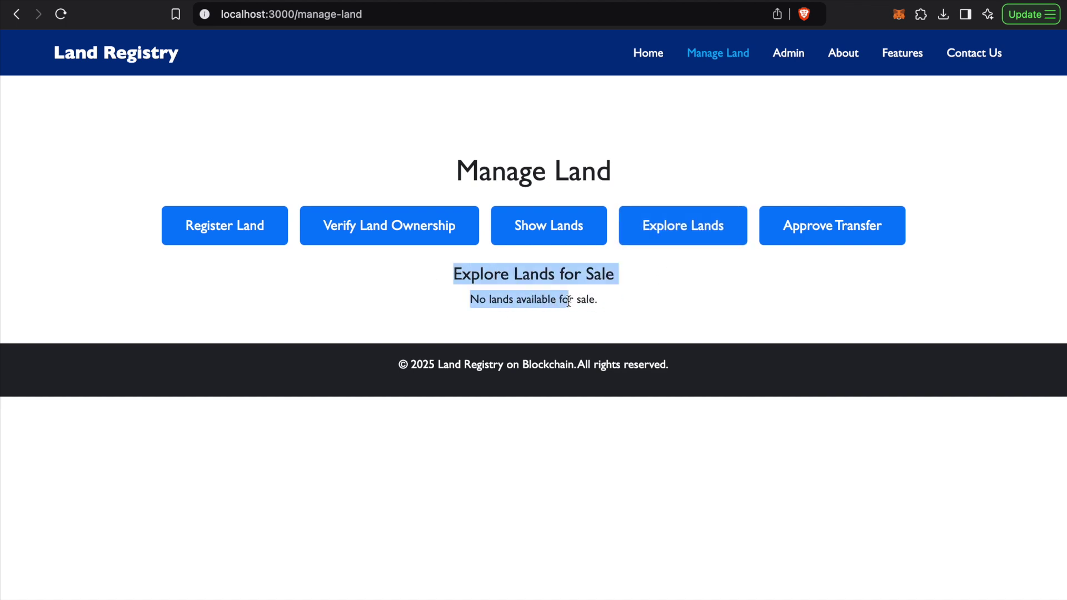
click(560, 298)
click(898, 14)
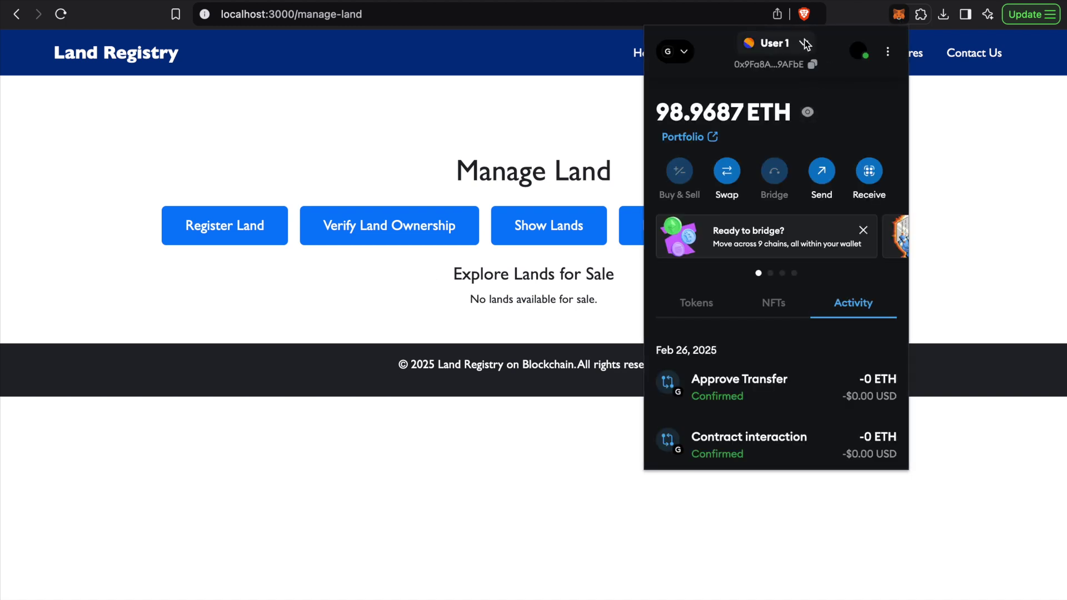
click(805, 42)
click(829, 232)
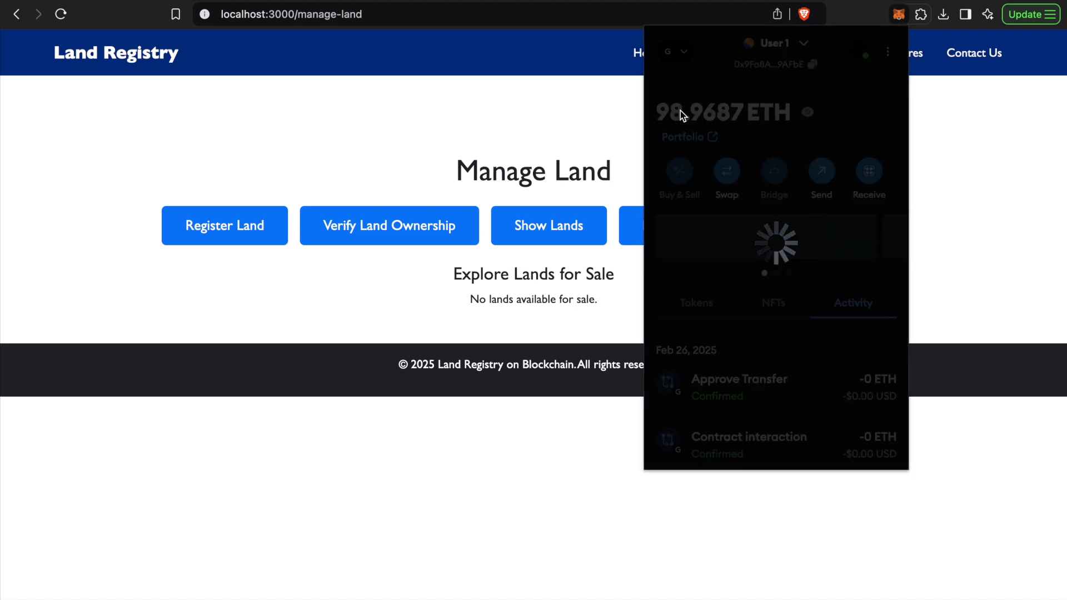
click(544, 139)
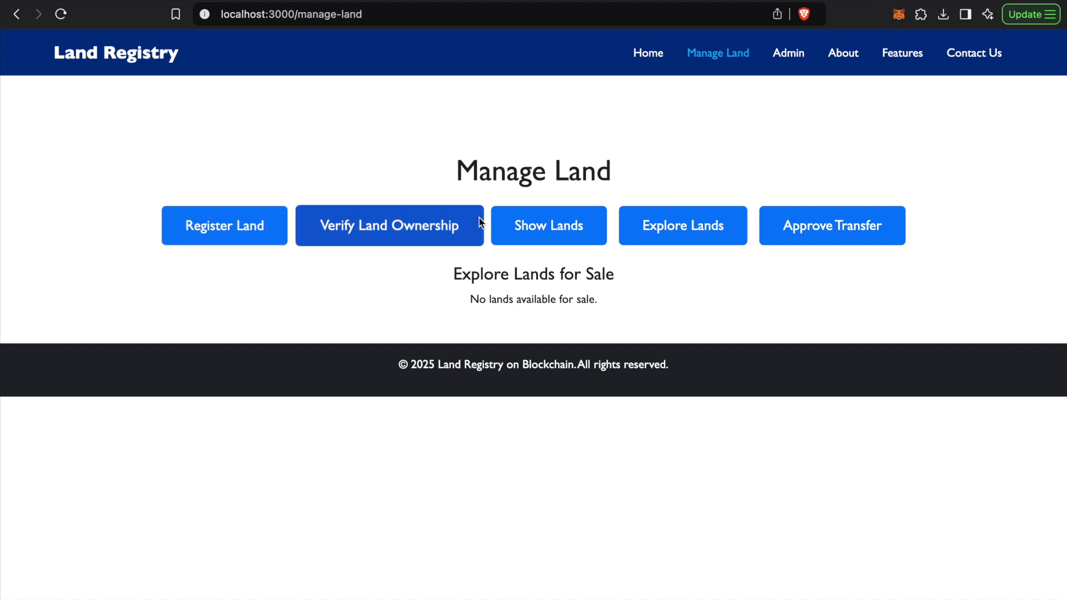
click(560, 237)
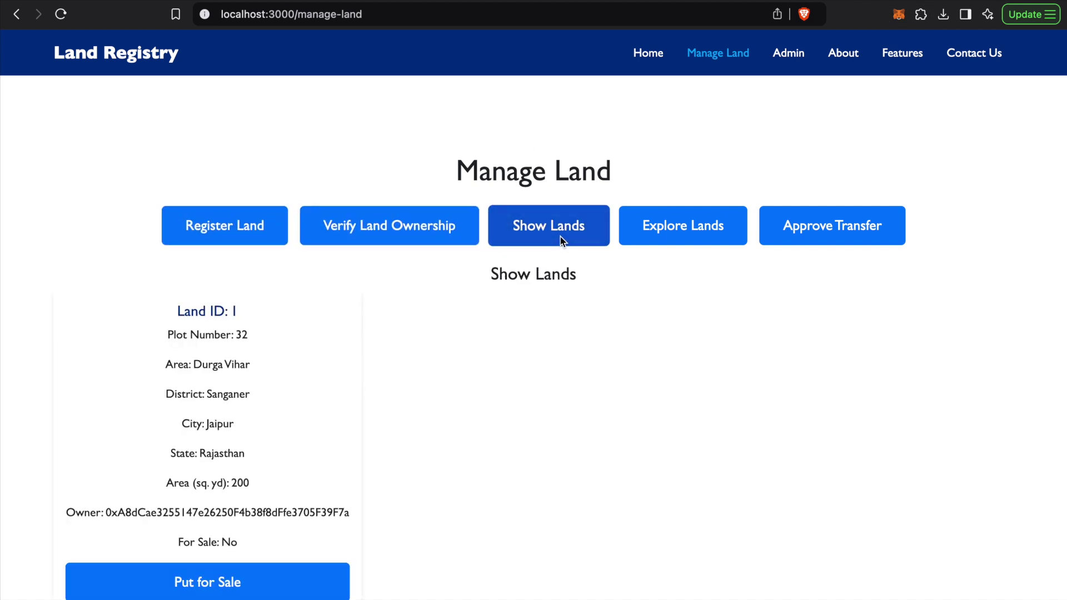
drag(185, 315, 278, 515)
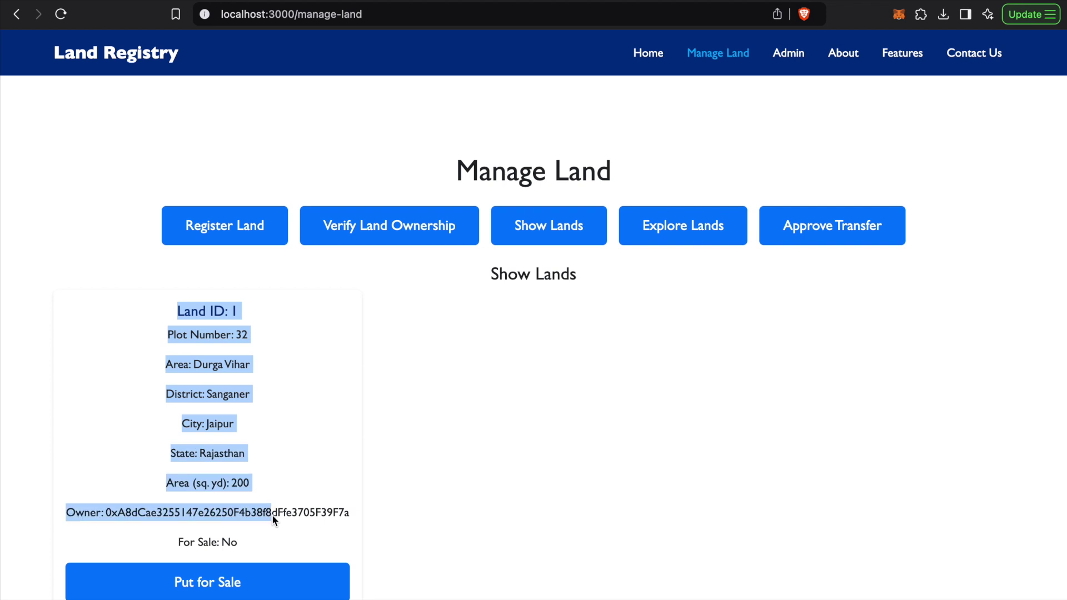
click(281, 496)
Confirm the active wallet account, point out Land ID: 1, then go to the Admin Panel
click(898, 13)
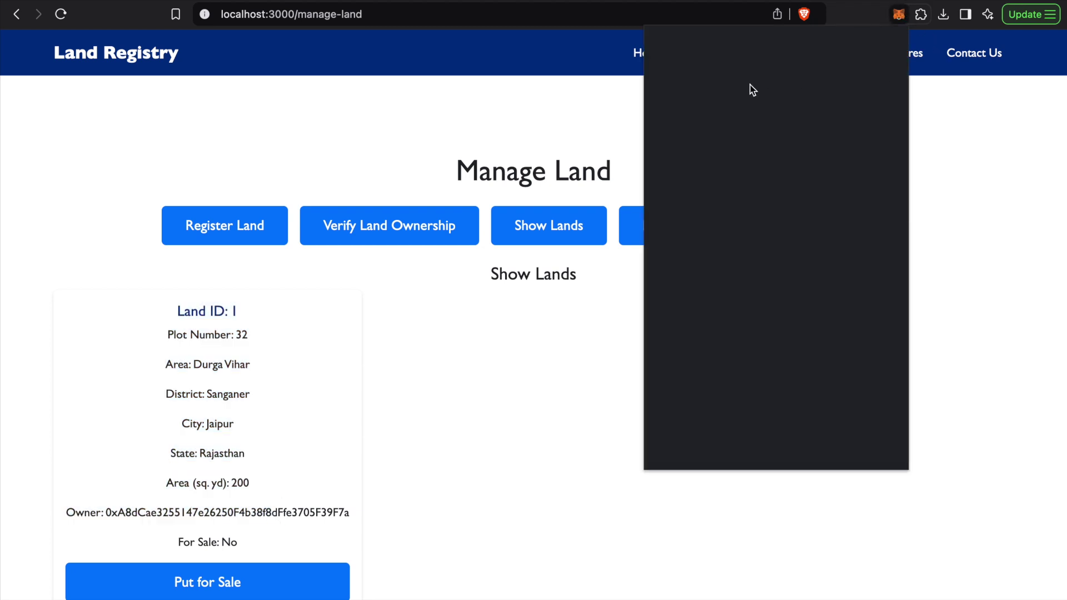
click(517, 326)
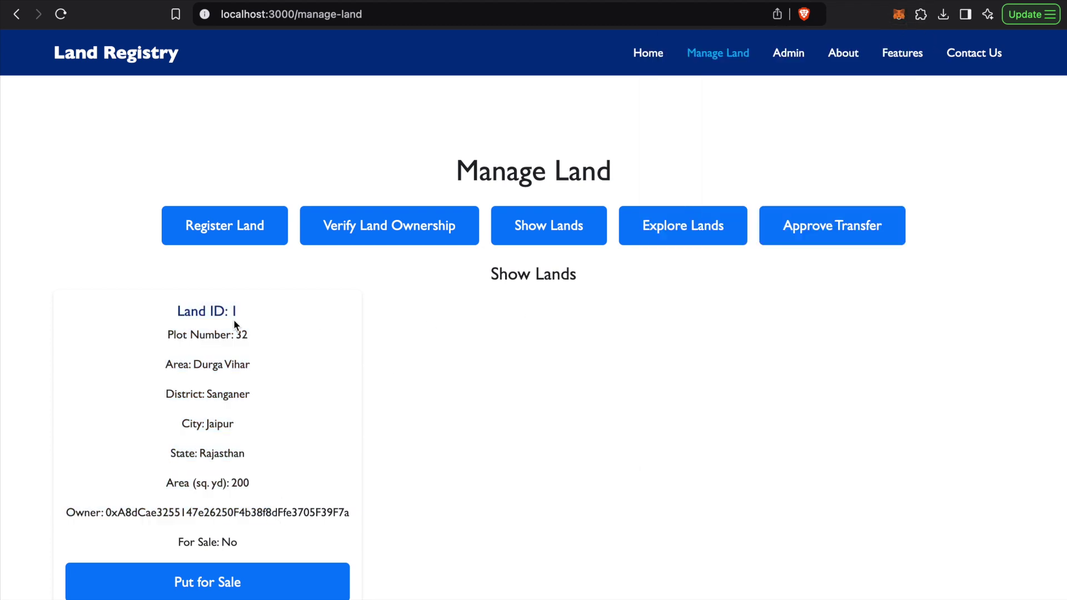
drag(174, 310, 261, 536)
click(228, 429)
drag(173, 311, 255, 311)
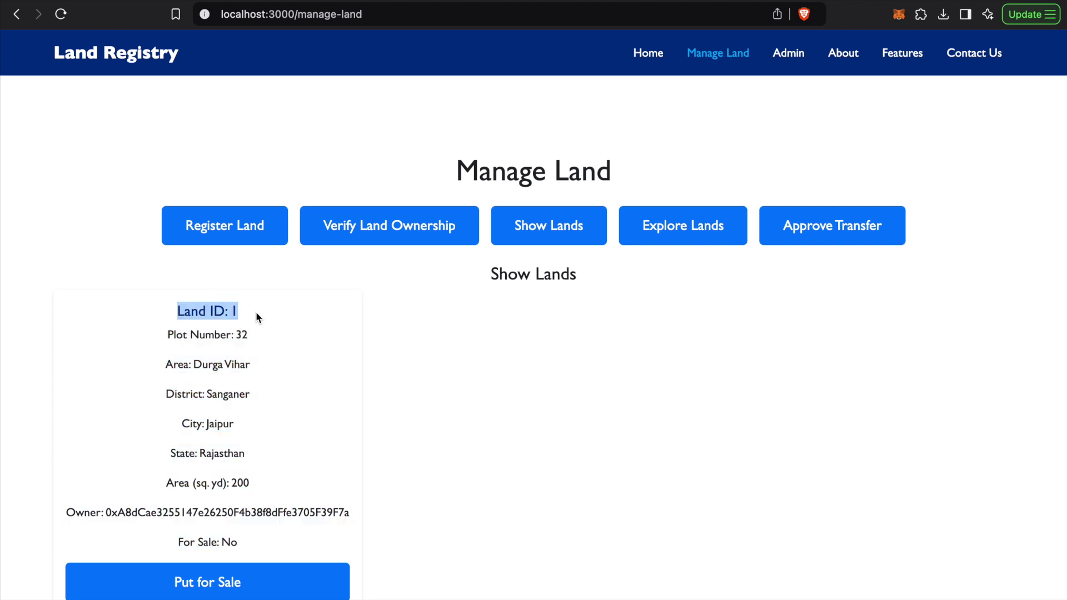
click(255, 312)
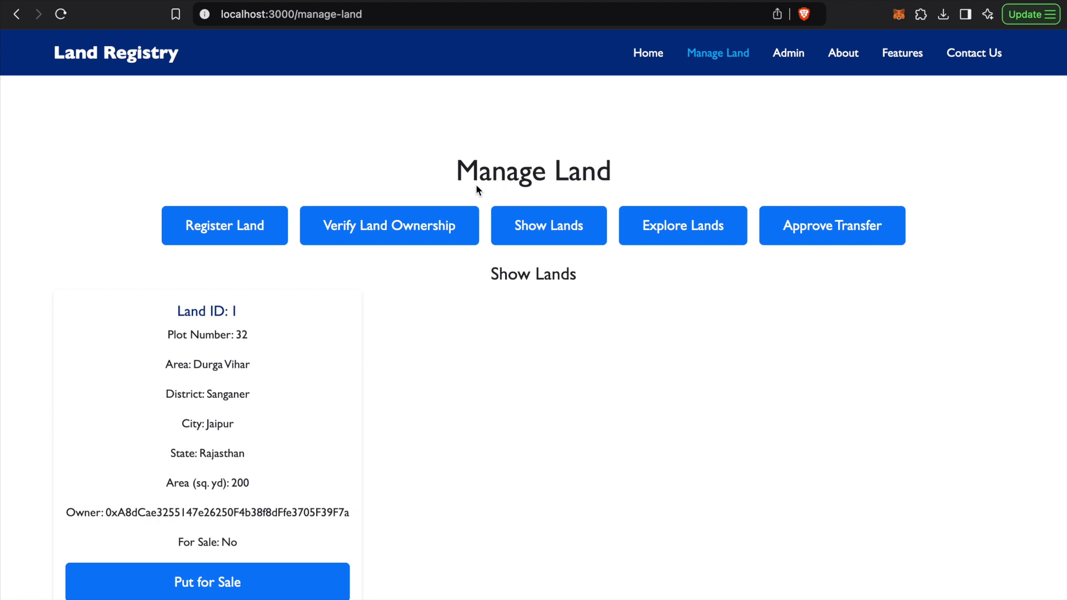
click(787, 59)
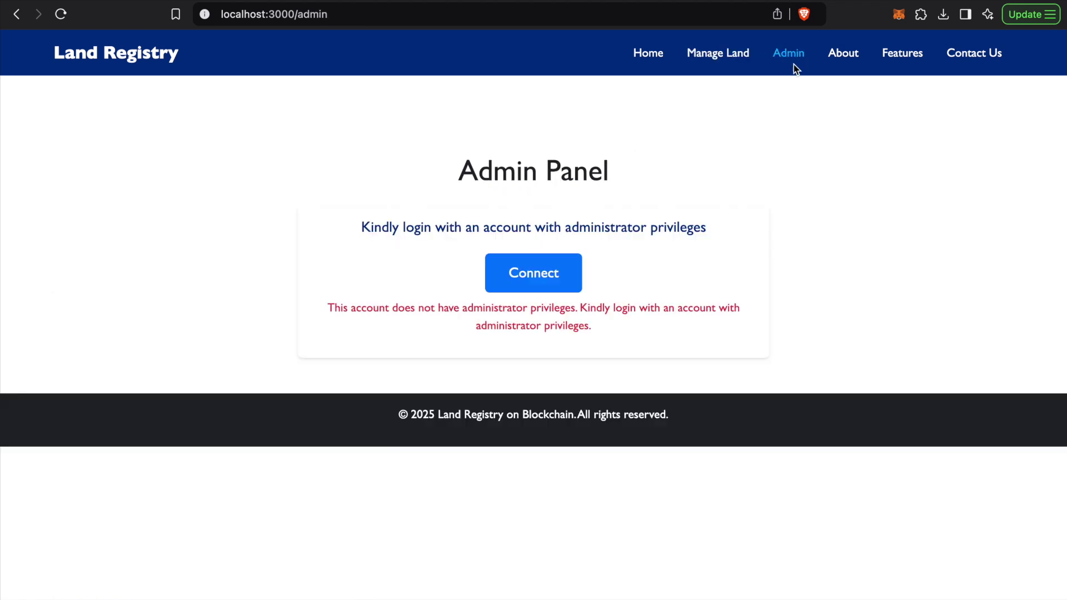
Point out the Admin Panel's no-administrator-privileges error shown to User 2
drag(460, 175, 612, 175)
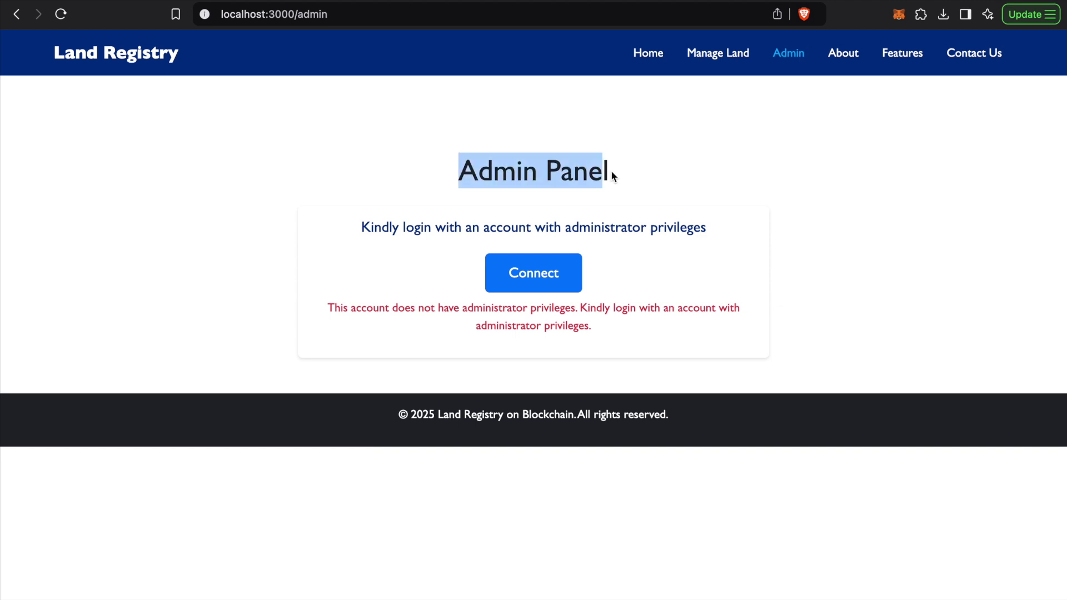
drag(326, 310, 612, 331)
click(613, 332)
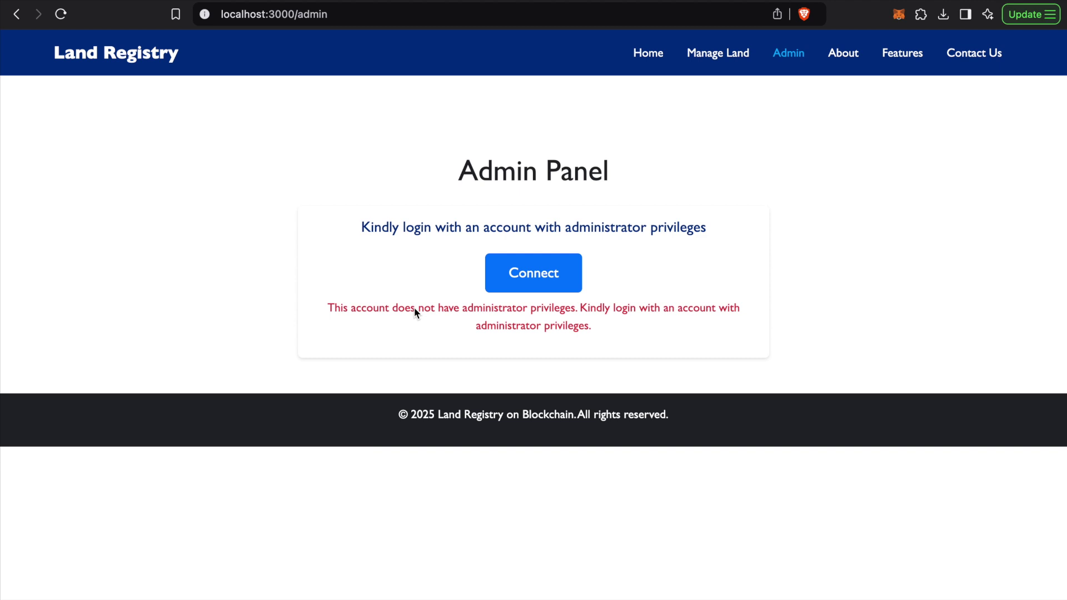
drag(415, 309, 560, 311)
click(577, 314)
Switch the MetaMask wallet back to the admin account User 1
click(898, 15)
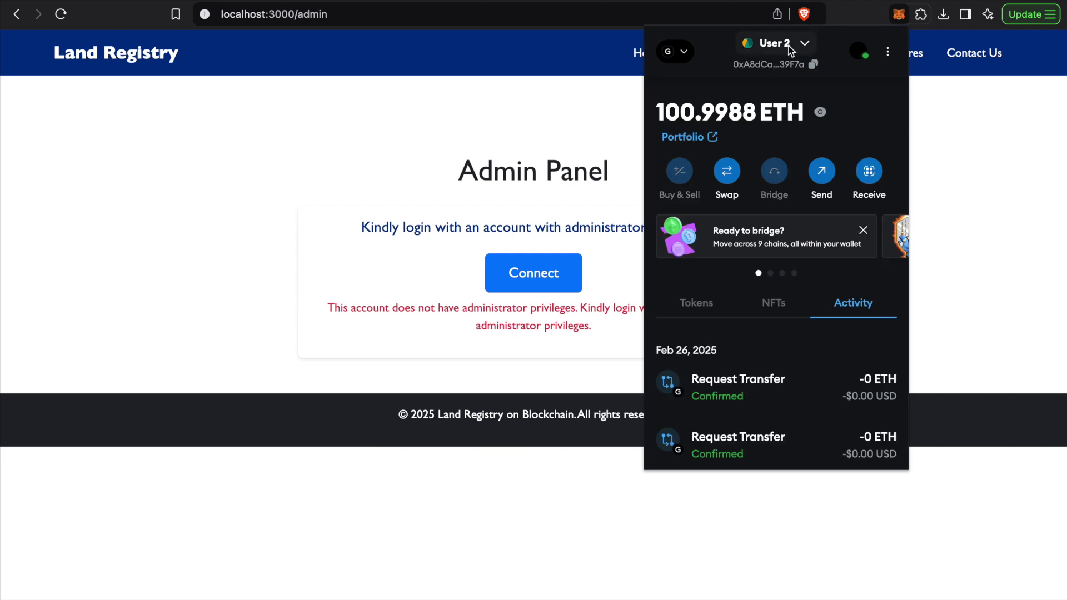
click(790, 50)
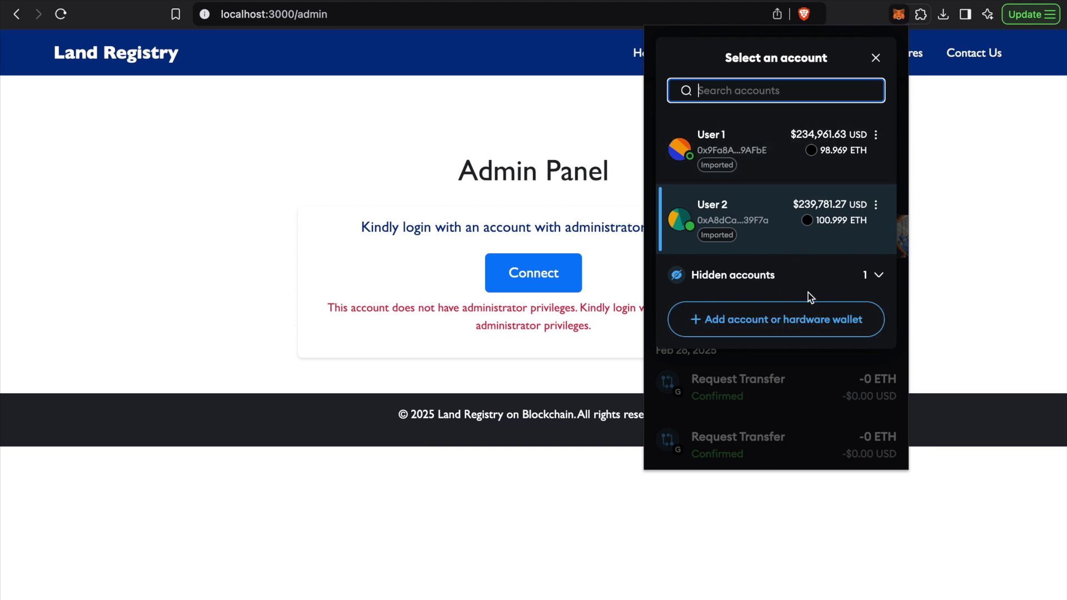
click(837, 151)
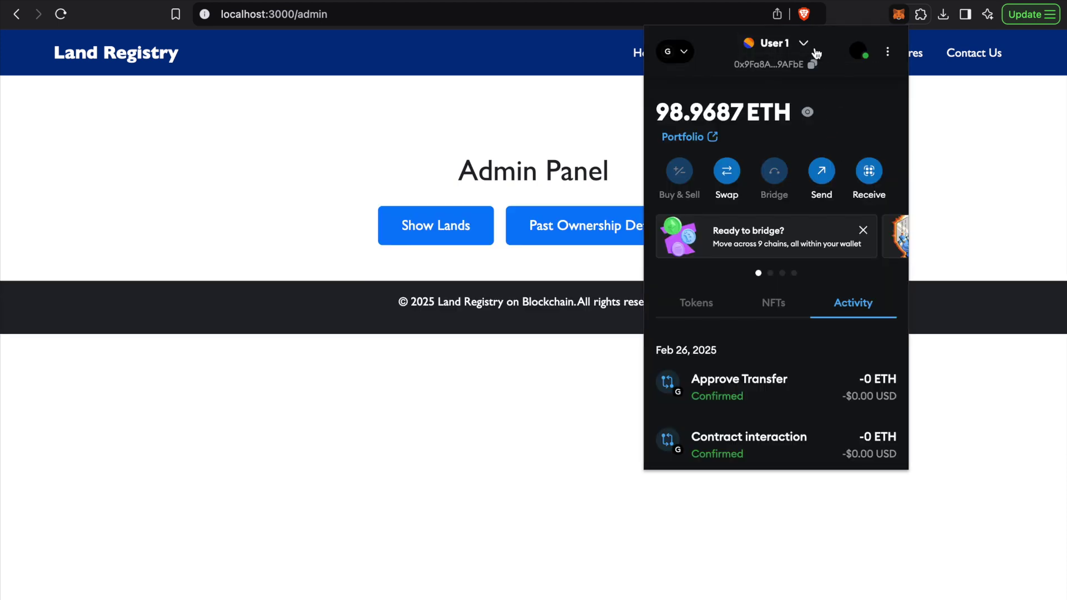
Close the wallet and confirm the Admin Panel now grants User 1 access
click(913, 150)
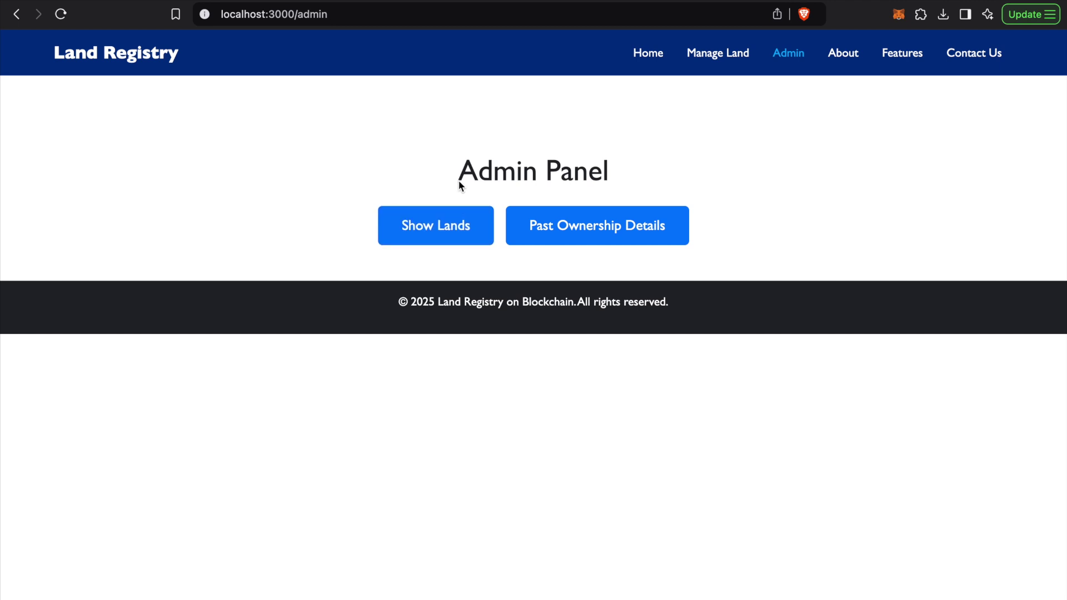
drag(459, 185, 633, 188)
click(632, 188)
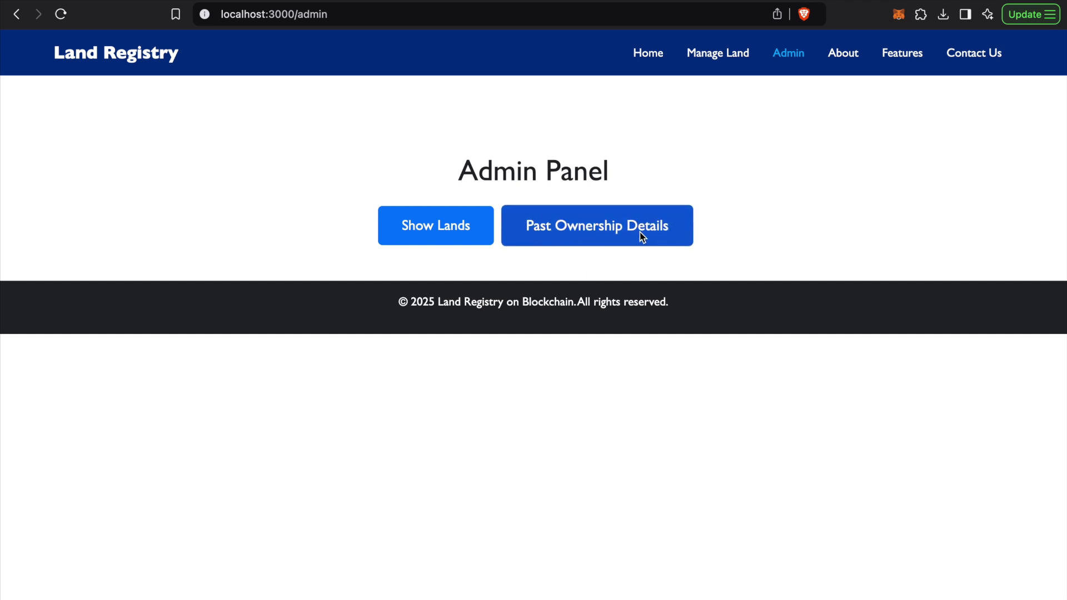
Open the Past Ownership Details form, then show the empty All Lands admin view
click(534, 232)
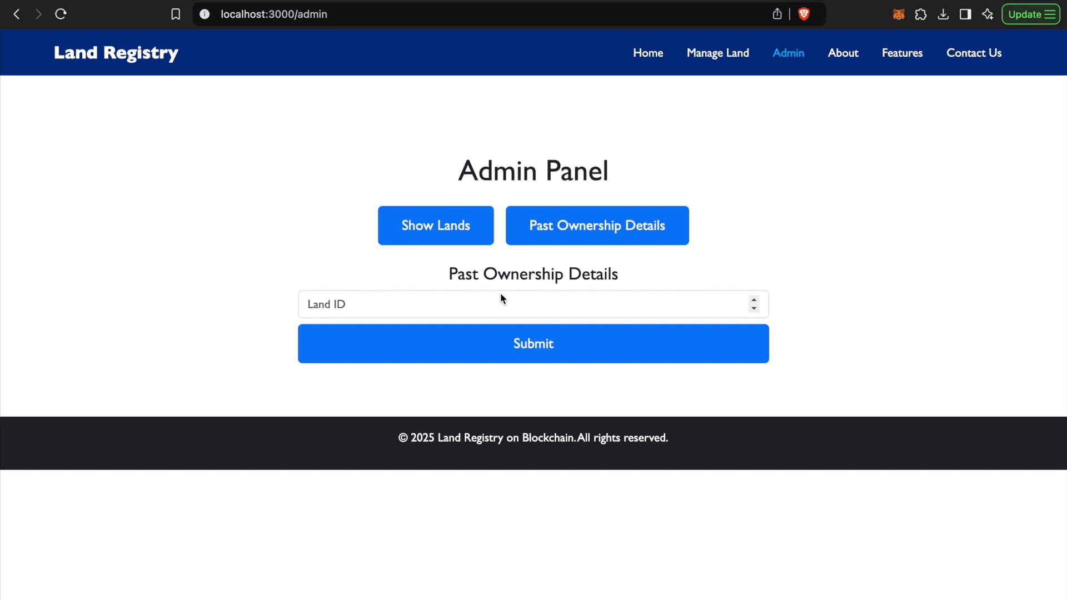
drag(449, 275, 567, 282)
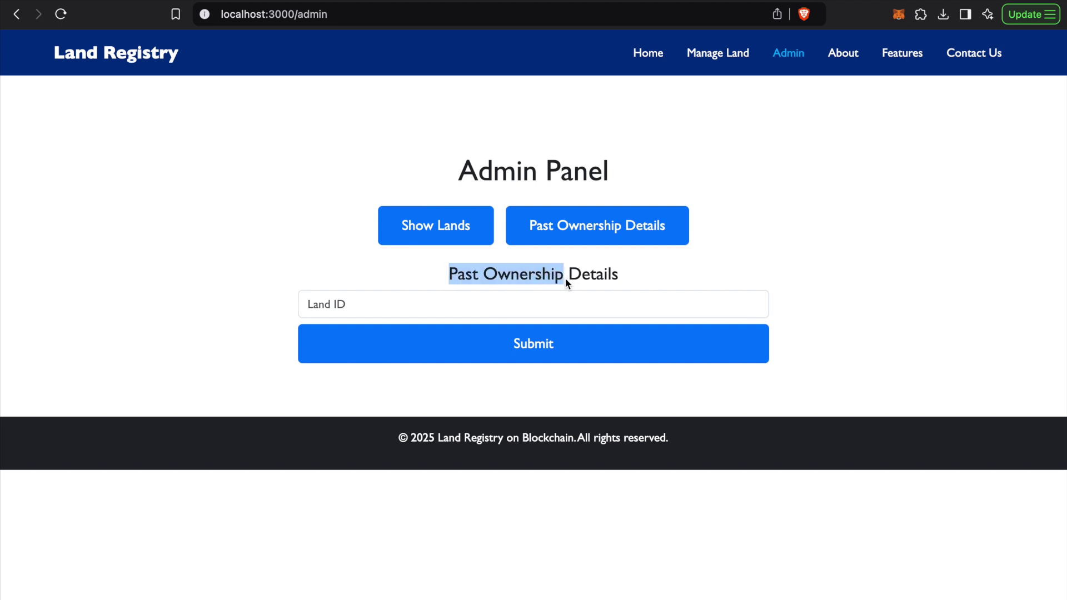
drag(566, 279, 580, 279)
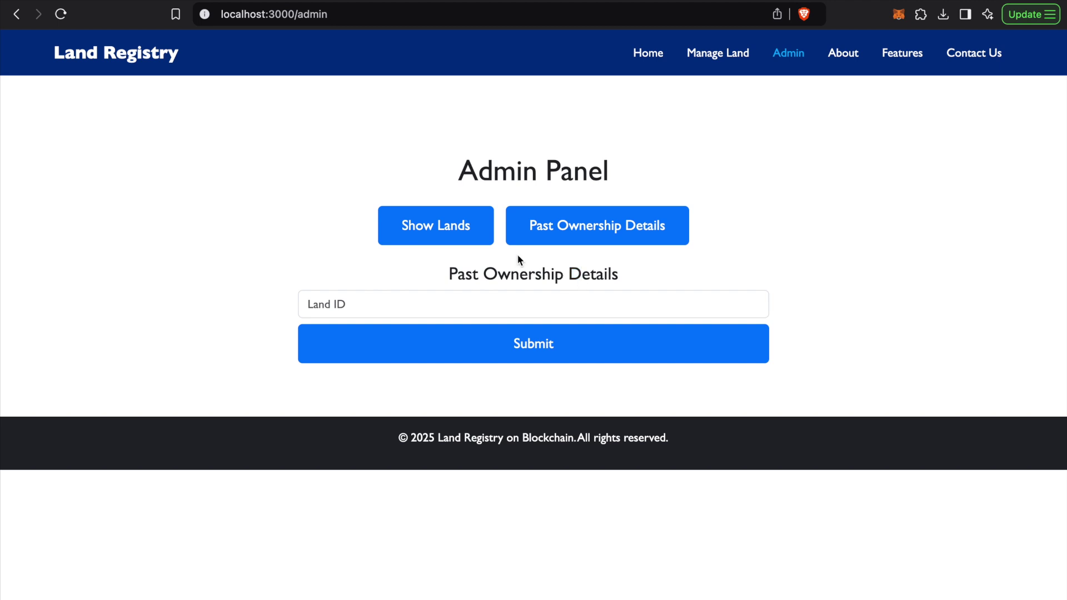
drag(451, 273, 504, 278)
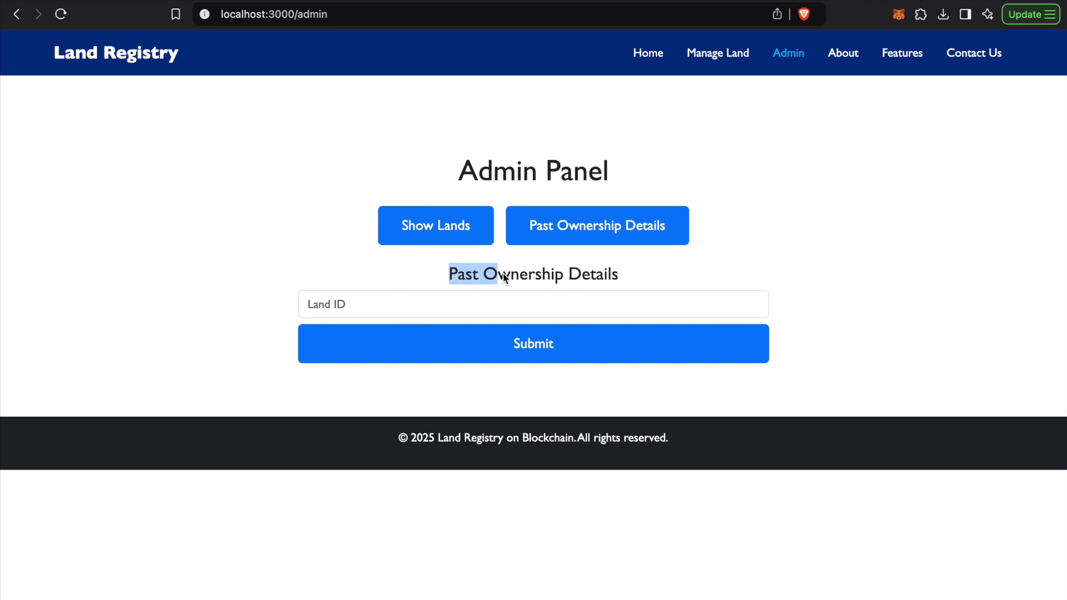
click(791, 55)
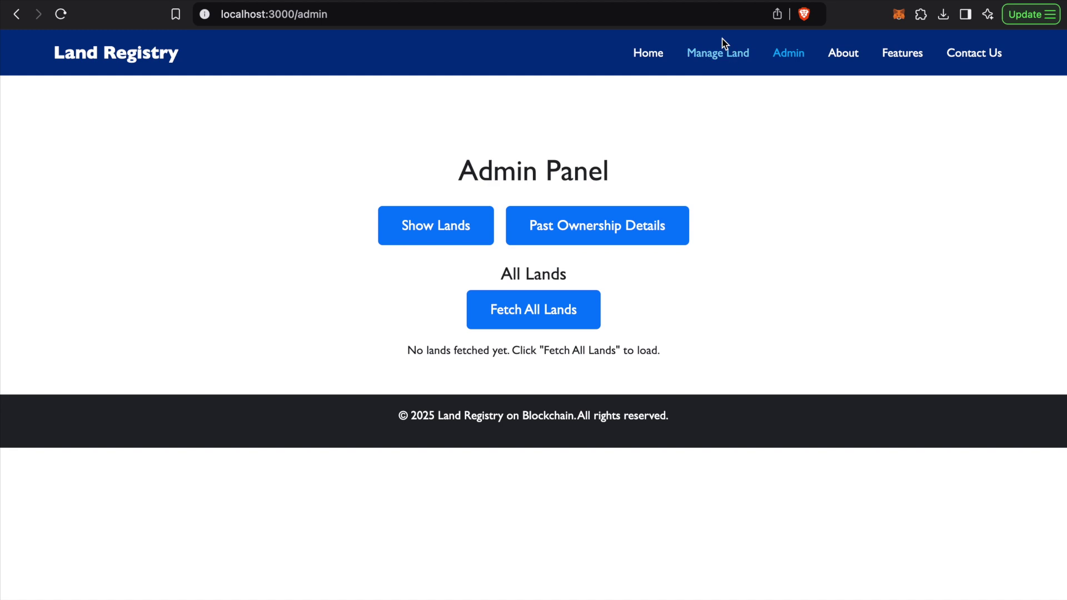
Return to the home page and point out the 'Land Registry on Blockchain' title and subtitle
click(648, 53)
scroll(426, 374, down, 4)
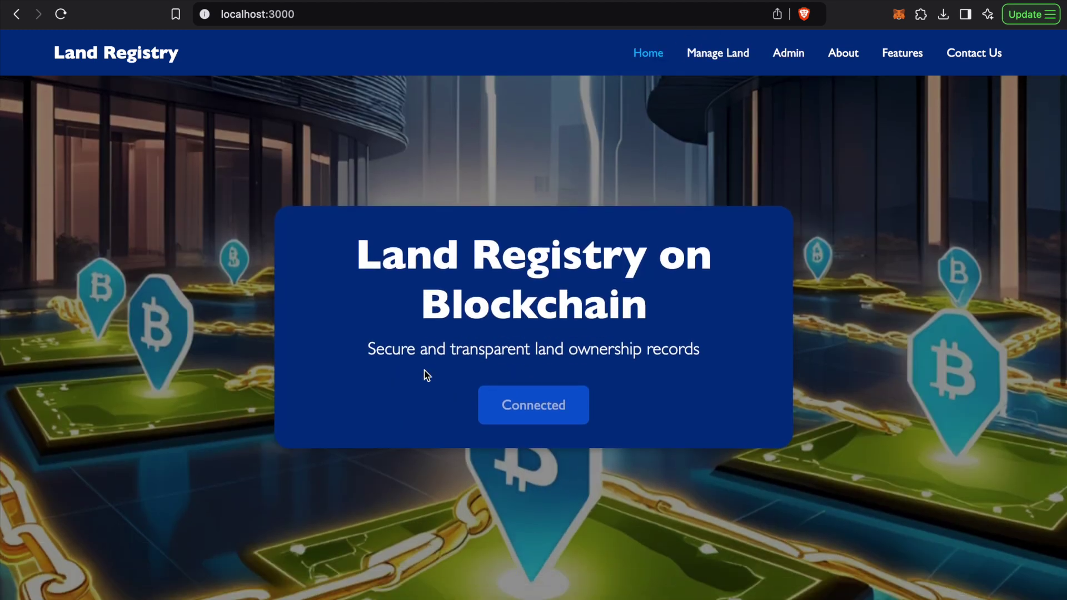
scroll(424, 371, up, 4)
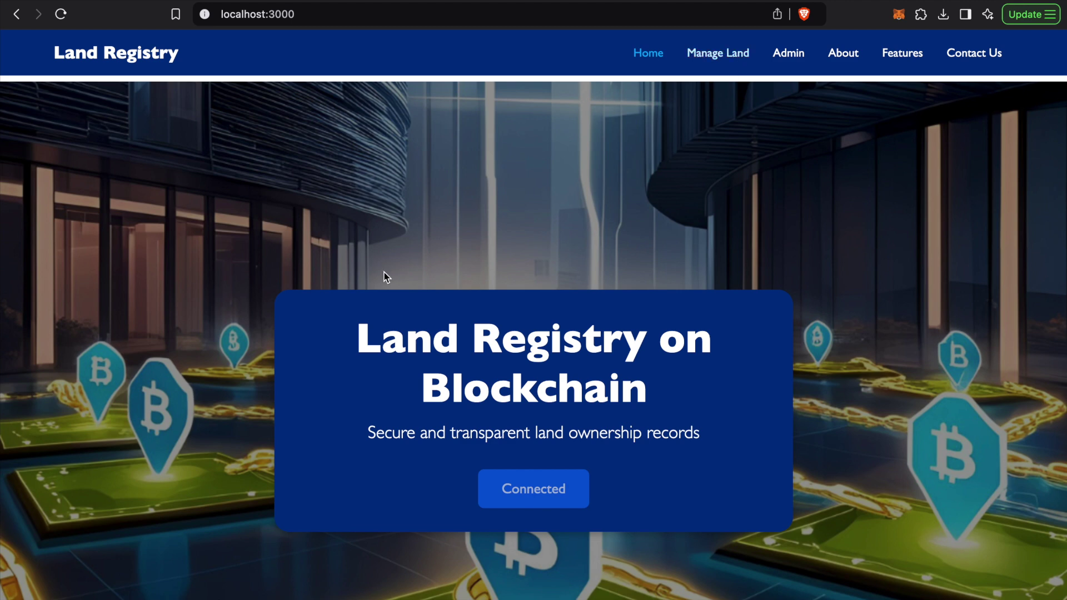
drag(362, 336, 624, 419)
click(627, 418)
drag(361, 334, 707, 431)
click(708, 432)
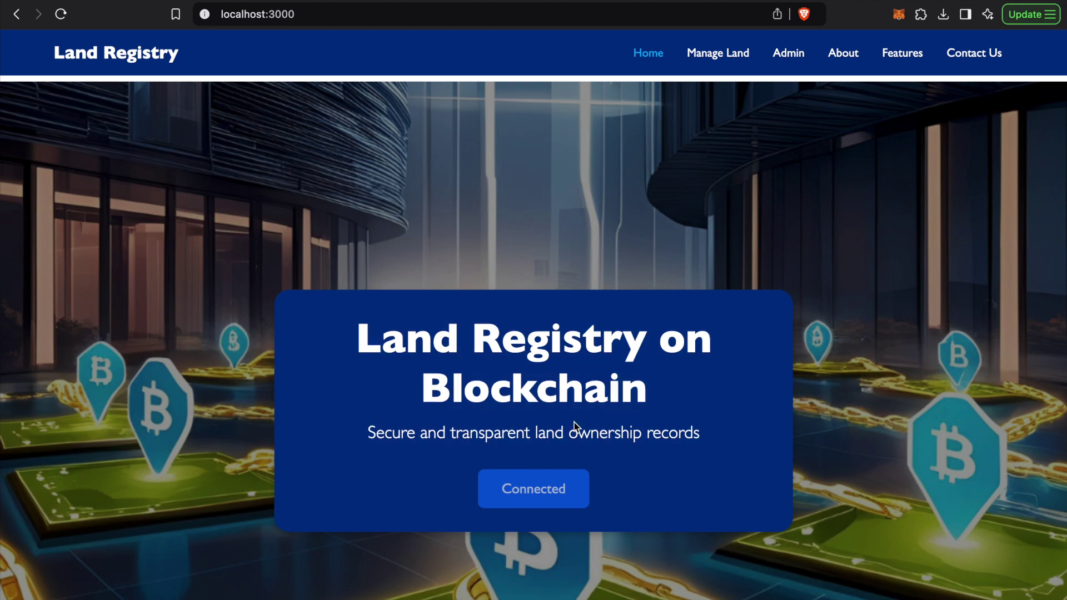